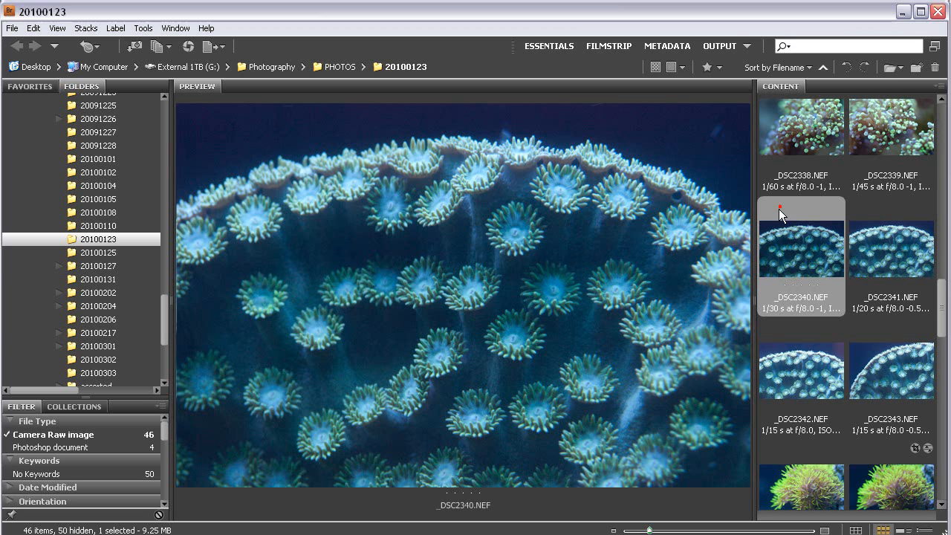
Open the raw photo _DSC2340.NEF in Camera Raw and pass it to Photoshop with its As Shot settings.
left_click(188, 47)
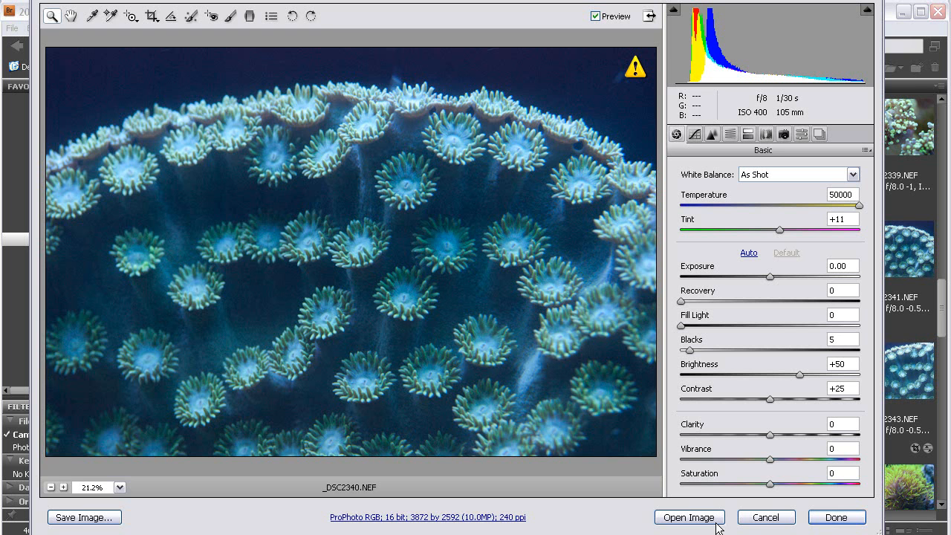
left_click(686, 519)
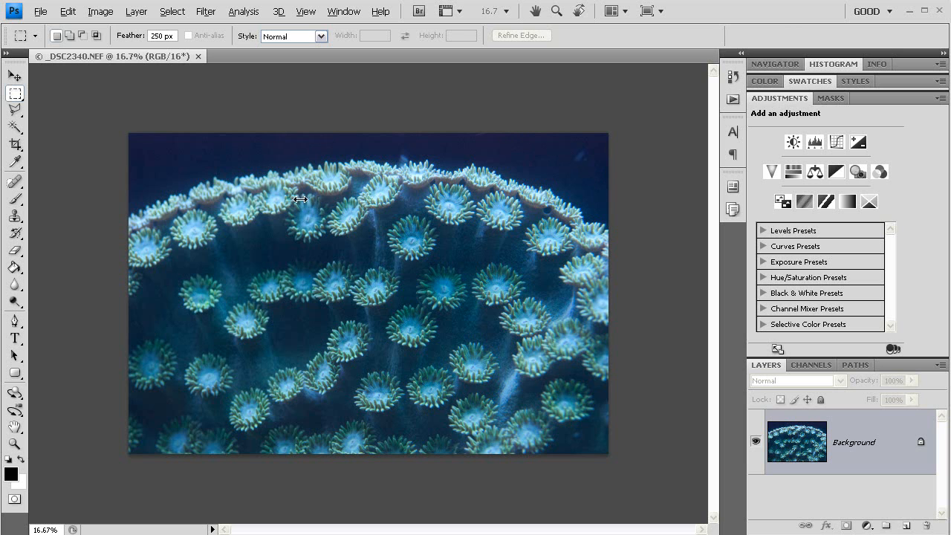
left_click(91, 110)
Apply a subtle Shadows/Highlights adjustment to the coral photo, with shadows at about 5% and highlights at about 8%.
left_click(100, 11)
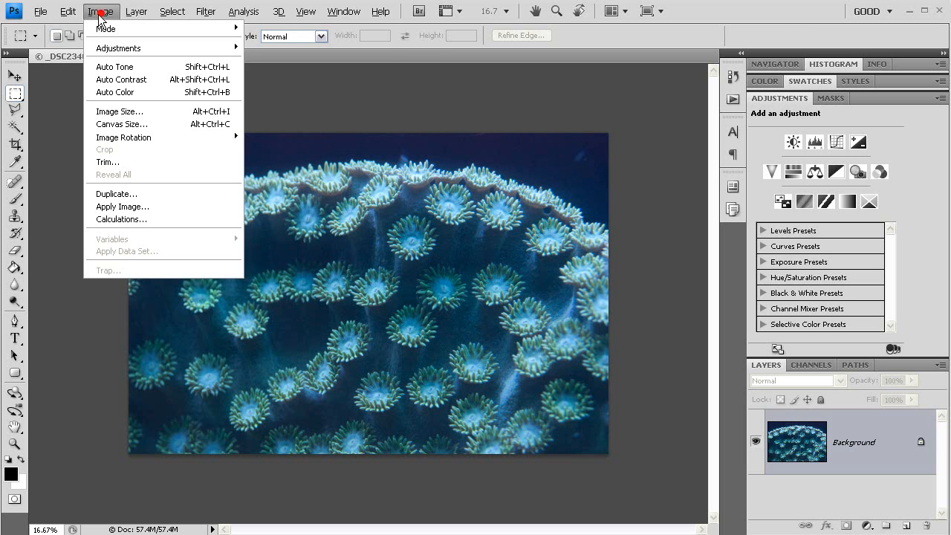
mouse_move(165, 50)
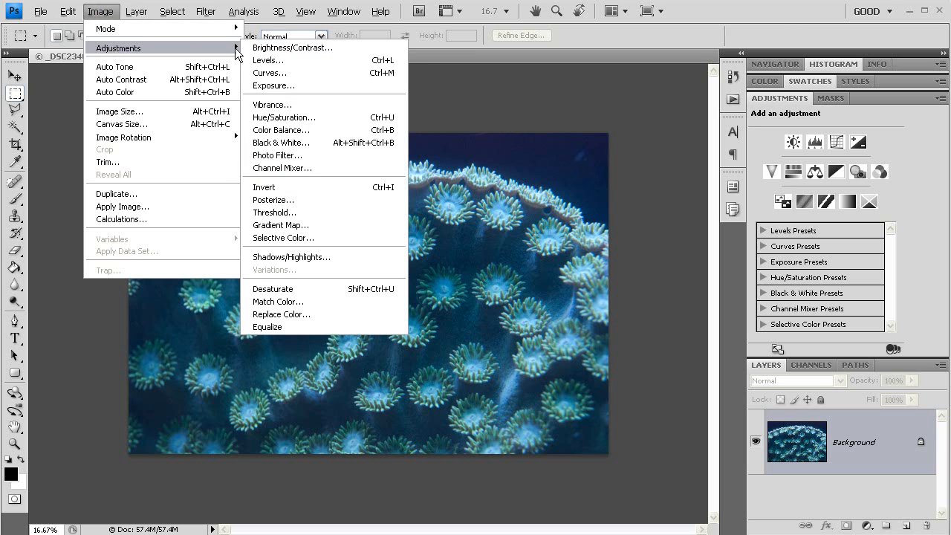
left_click(304, 255)
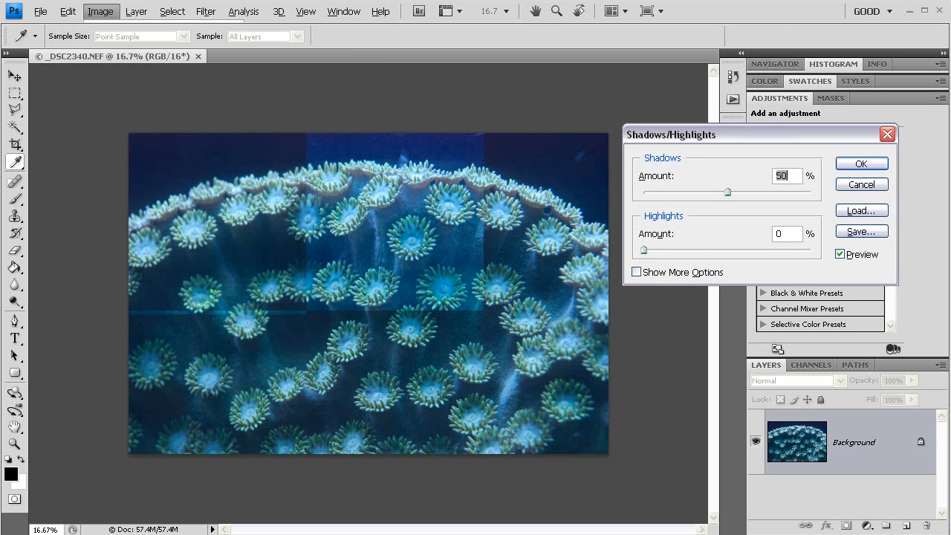
left_click_drag(682, 192, 654, 193)
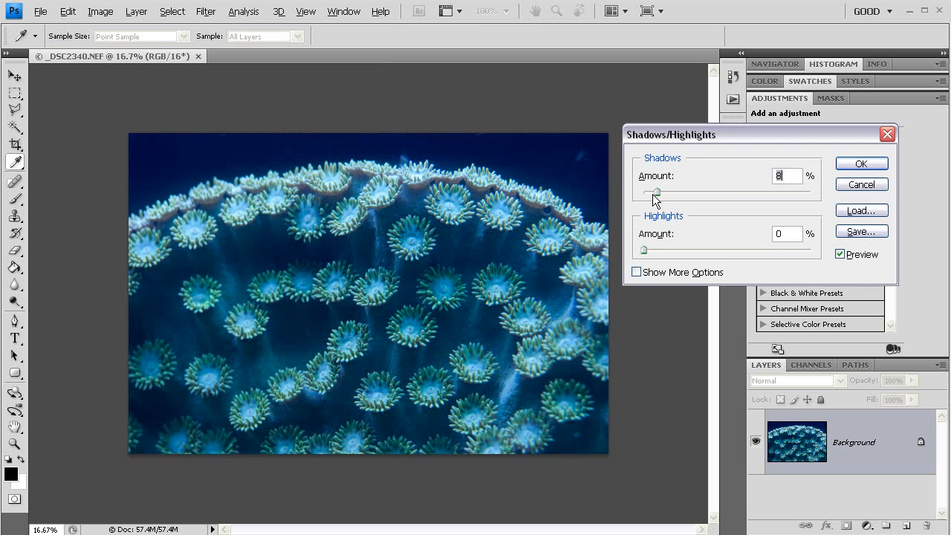
left_click(643, 248)
left_click_drag(646, 248, 656, 251)
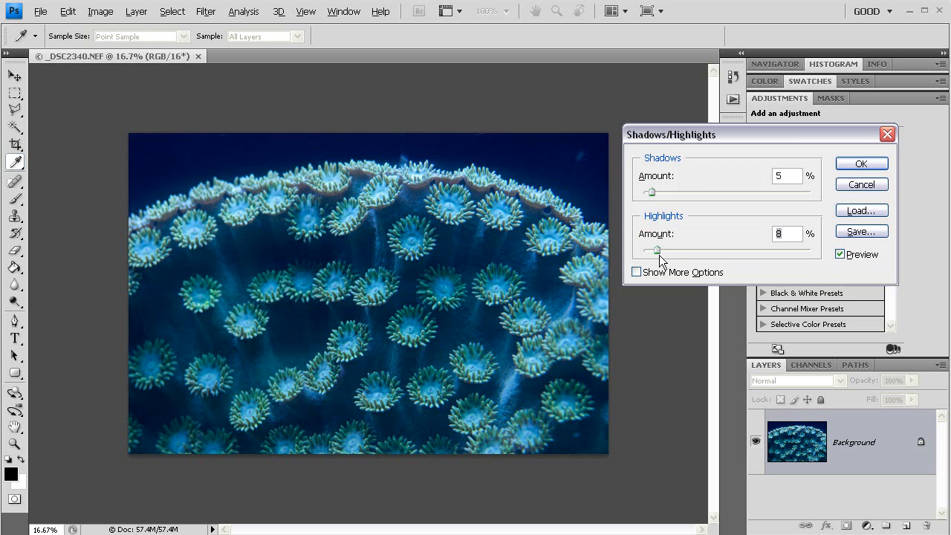
left_click_drag(659, 249, 660, 250)
left_click_drag(651, 192, 655, 191)
left_click(860, 169)
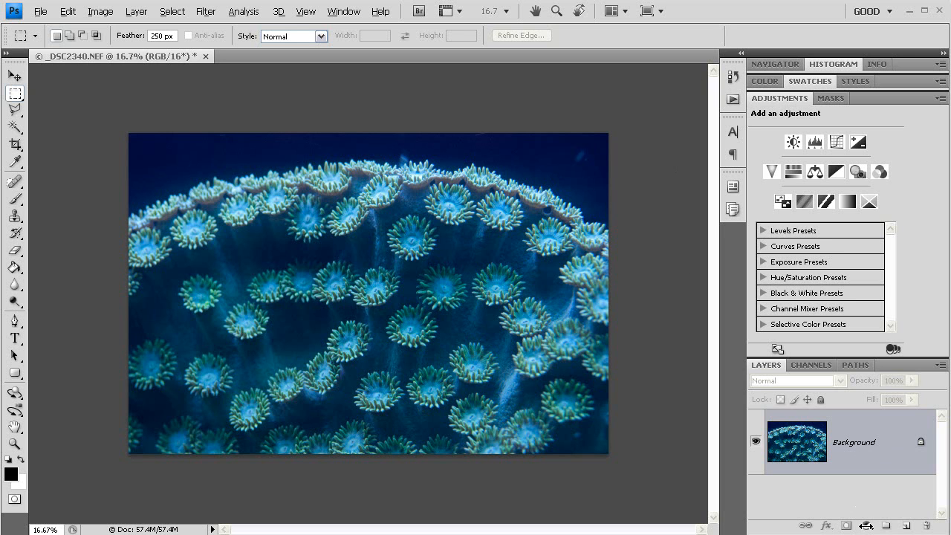
Add a Curves adjustment layer and move its RGB black point slightly inward, keeping the output at 0.
left_click(867, 526)
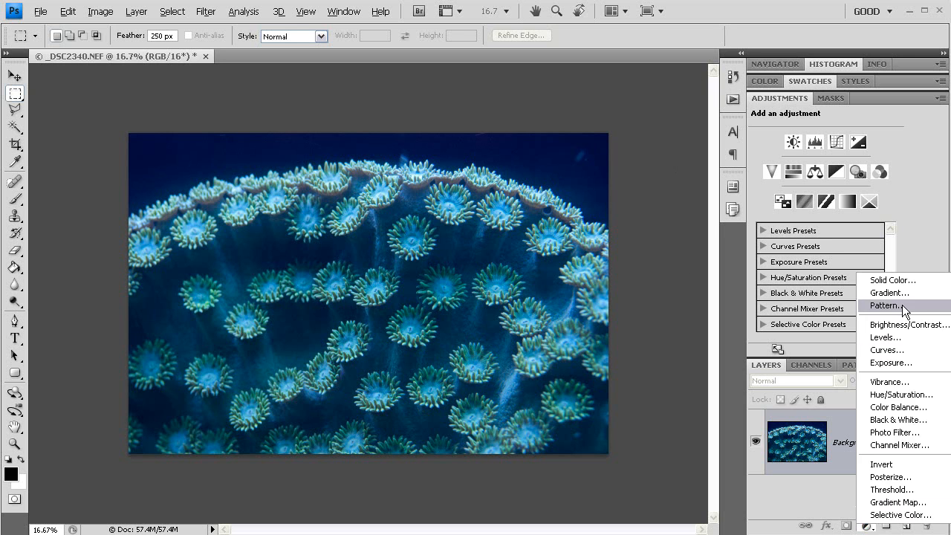
left_click(896, 350)
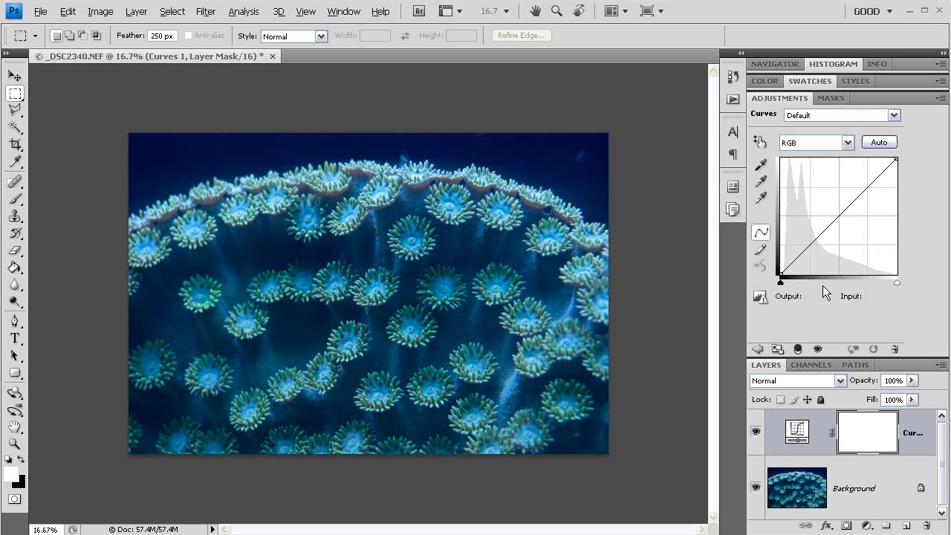
left_click_drag(780, 285, 783, 283)
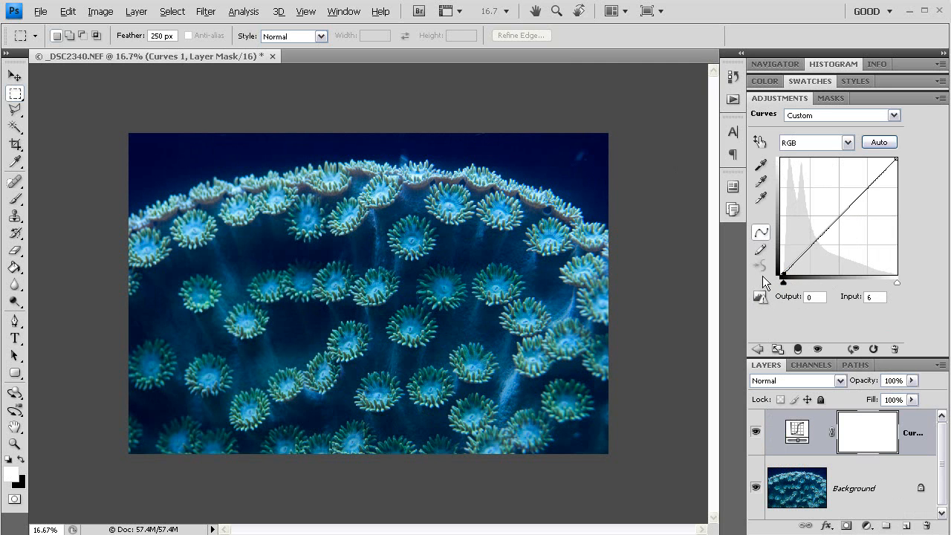
left_click_drag(782, 282, 784, 283)
Add a second Curves adjustment layer and lower its Blue channel with a point at input 153, output 115.
left_click(867, 525)
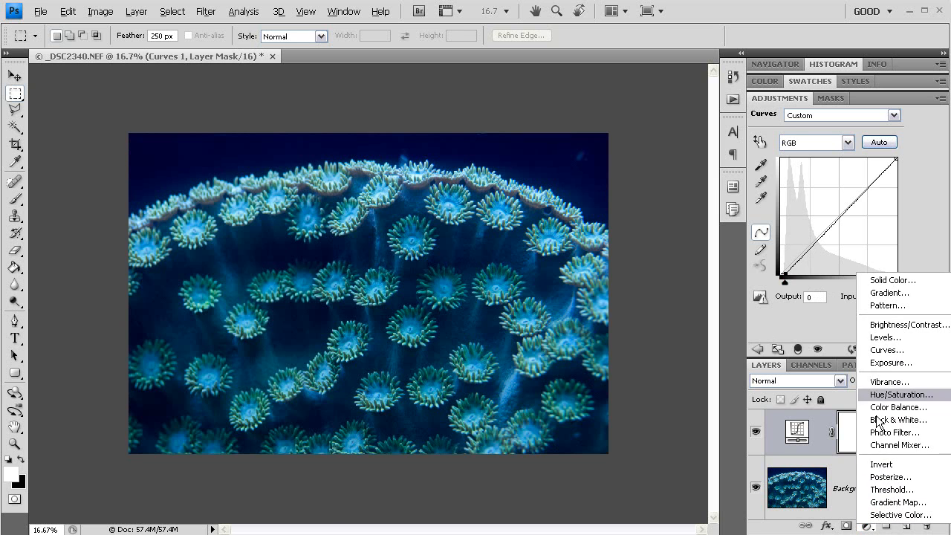
left_click(886, 350)
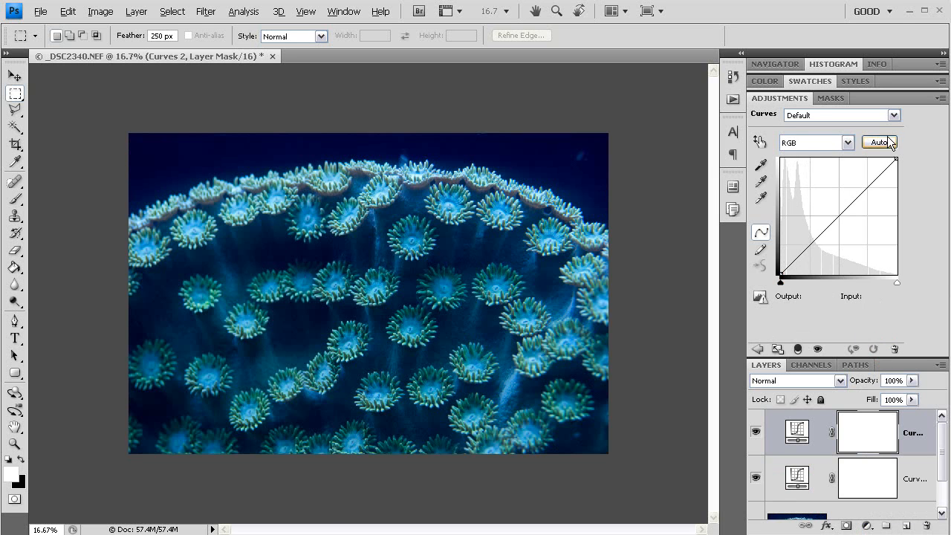
left_click(847, 142)
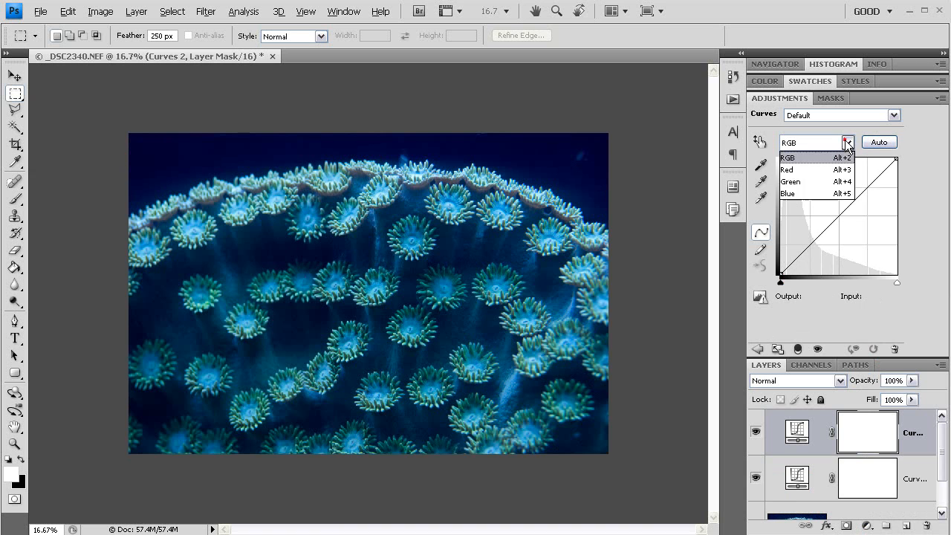
left_click(807, 192)
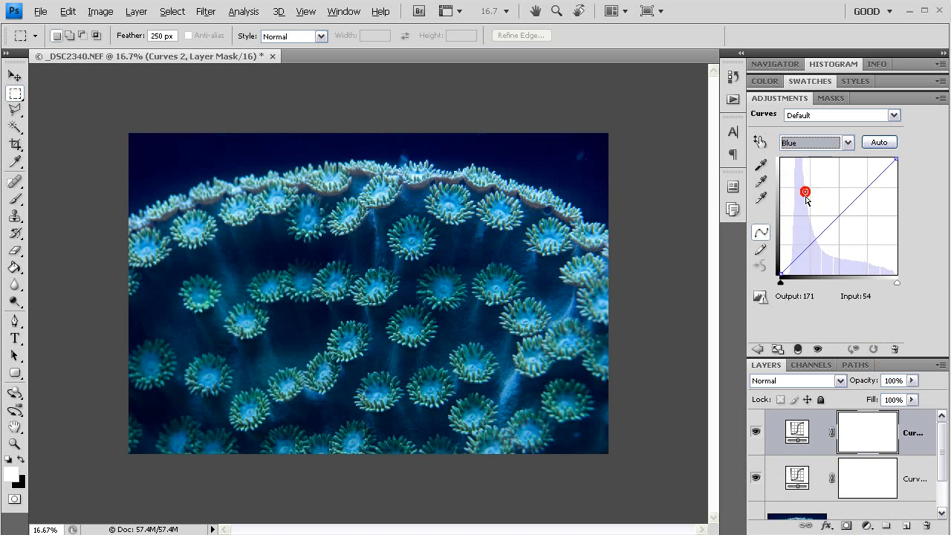
left_click(839, 216)
left_click_drag(839, 216, 850, 221)
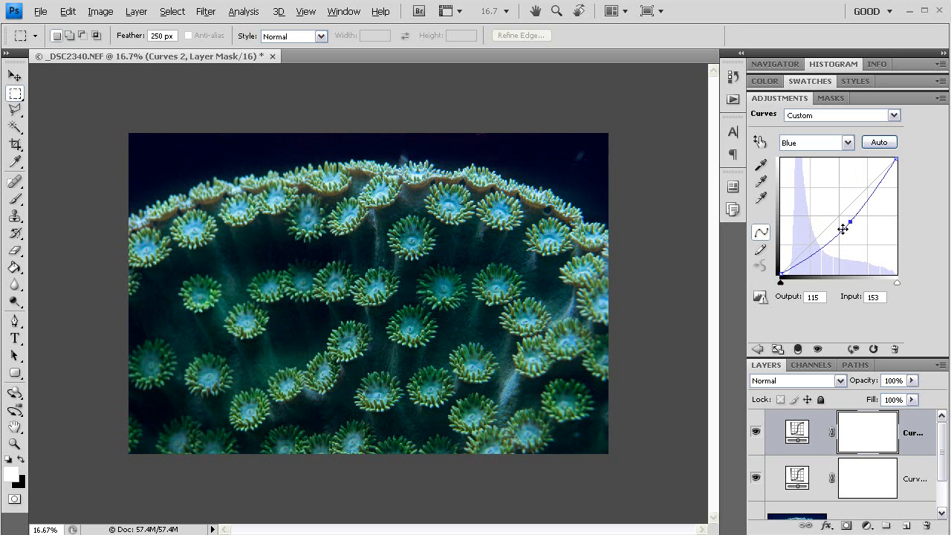
On the lower Curves layer, preview highlight clipping at the white point and switch the graph to a finer grid.
left_click(816, 477)
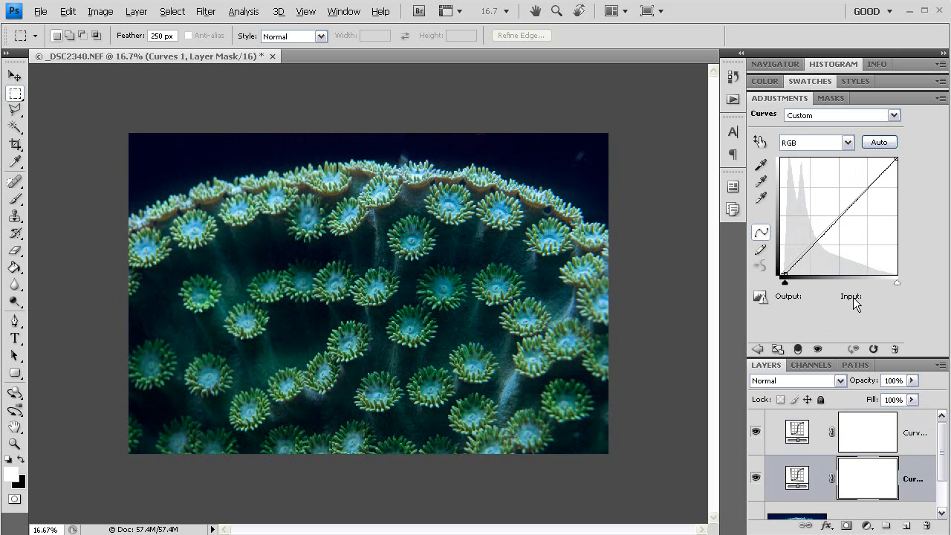
left_click(896, 282, "alt")
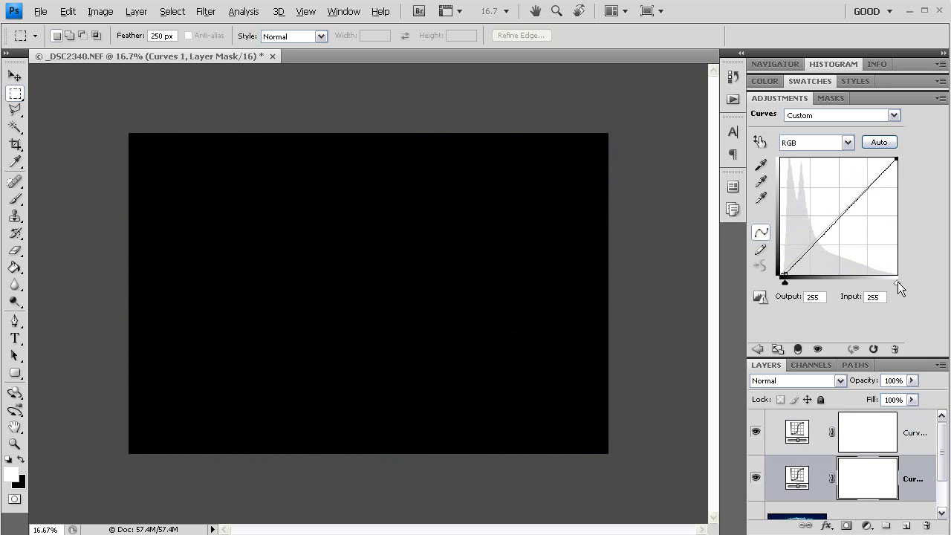
left_click(863, 191, "alt")
Brighten the lower layer's RGB curve with an upper point at input 179, output 197, and a slightly raised midtone point.
left_click(864, 190)
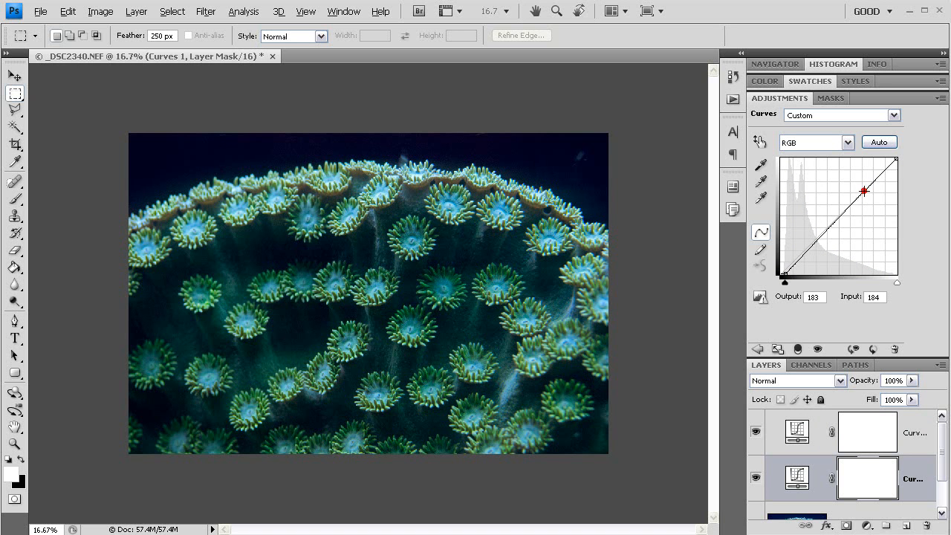
left_click_drag(864, 189, 863, 186)
left_click(826, 227)
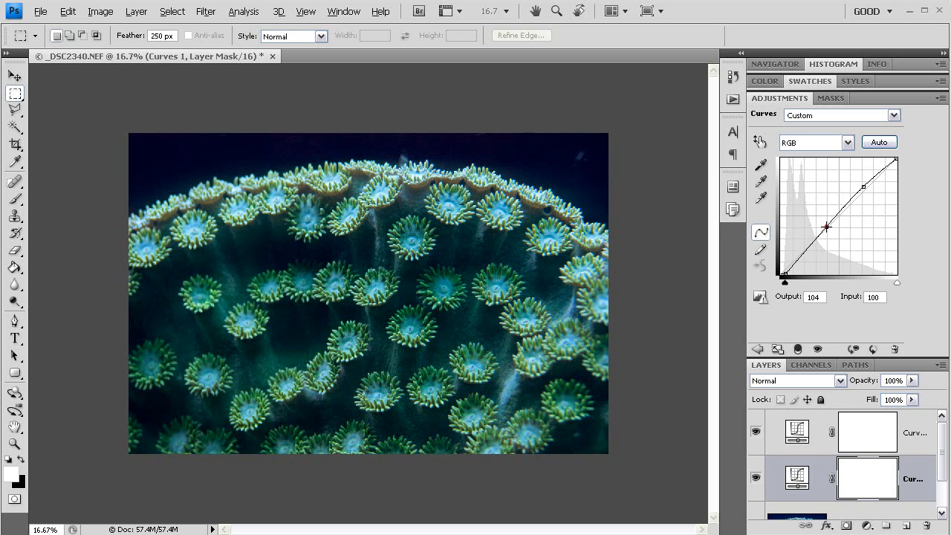
left_click_drag(827, 227, 827, 225)
left_click_drag(864, 185, 862, 183)
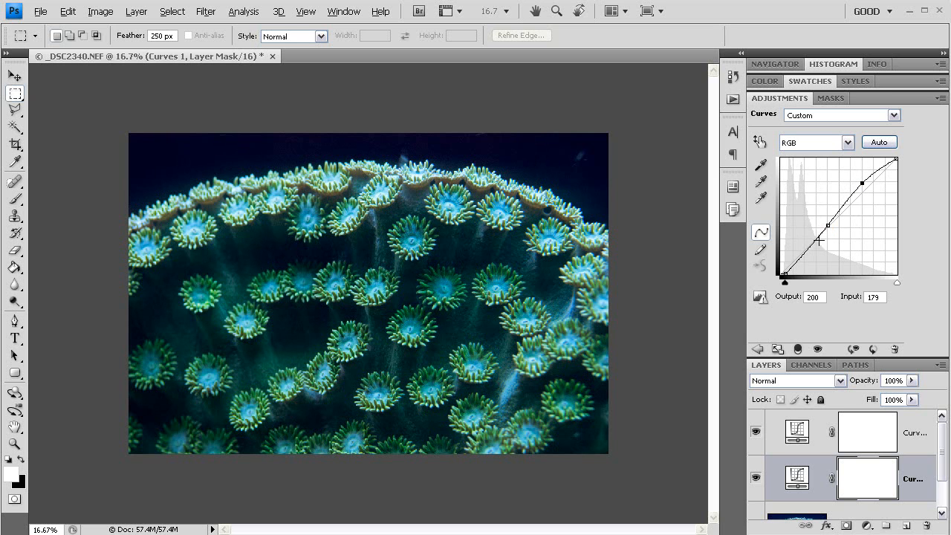
left_click_drag(864, 185, 863, 187)
Save a history snapshot of the edits and compare it with the original image, returning to the snapshot.
left_click(733, 76)
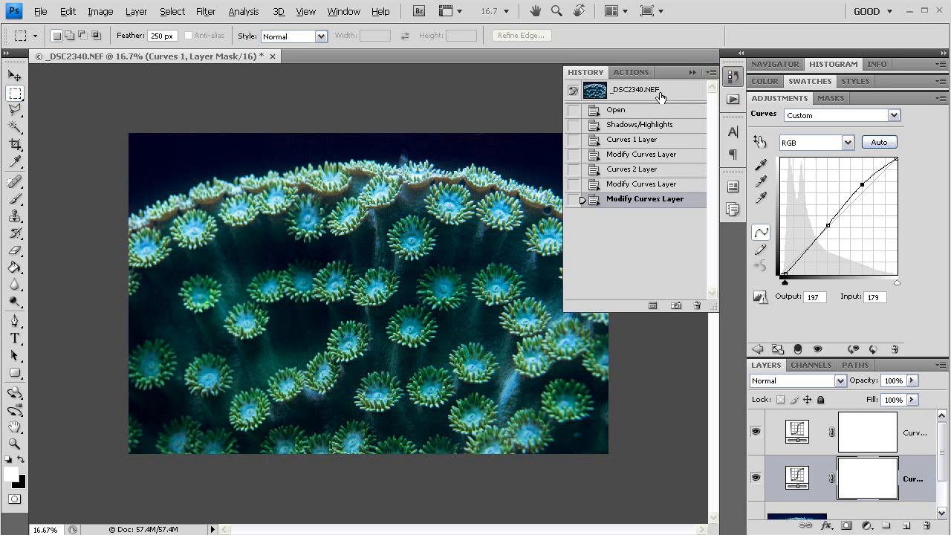
left_click(676, 306)
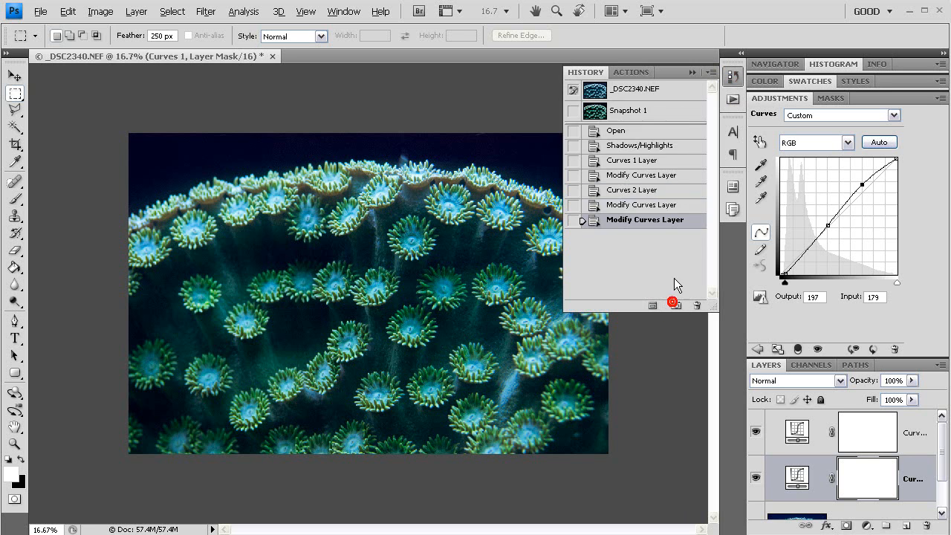
left_click(664, 90)
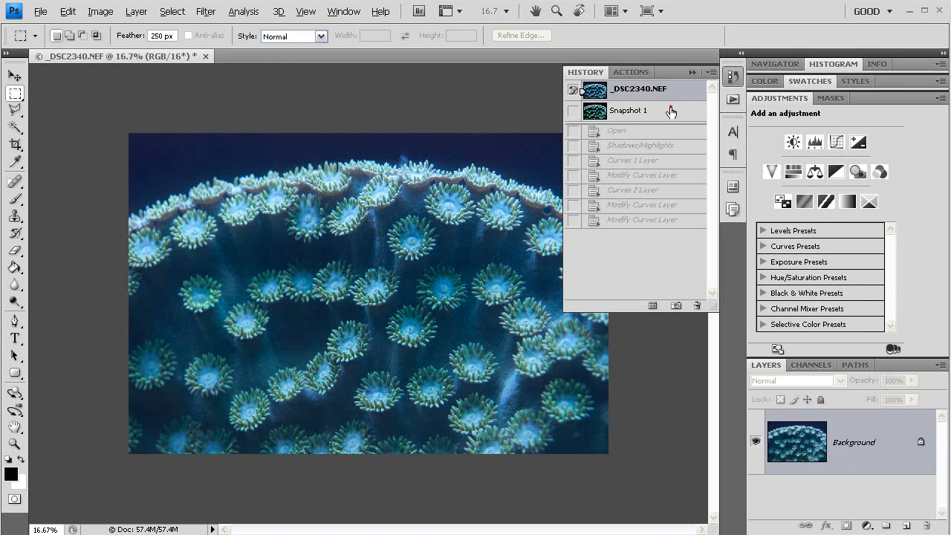
left_click(671, 111)
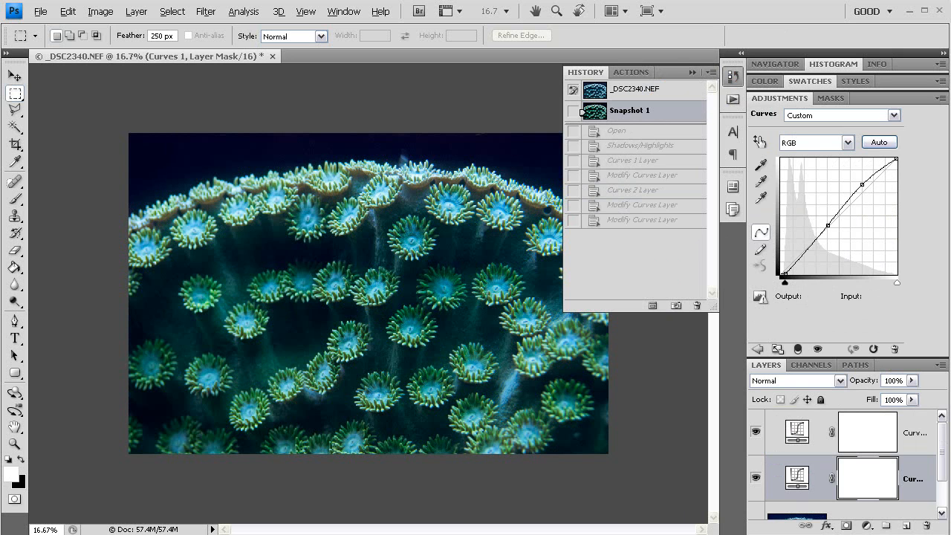
left_click(694, 67)
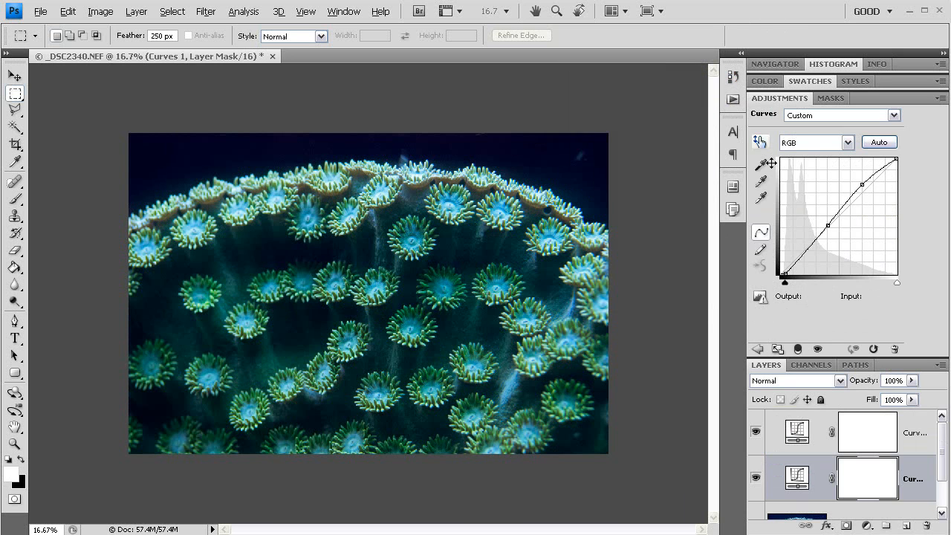
On the Background layer, select the central coral area with the feathered rectangular marquee, invert the selection and copy the edges to a new layer.
scroll(940, 451, "down", 1)
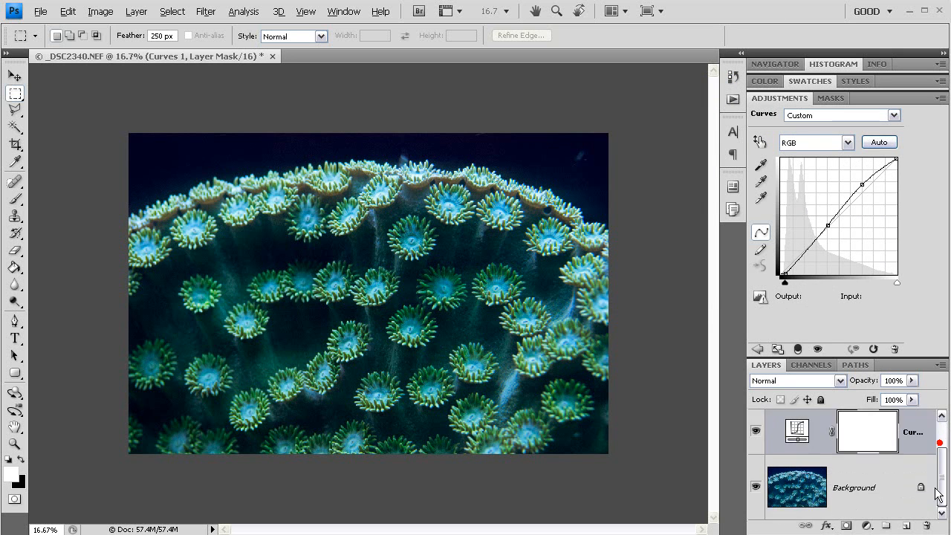
left_click(793, 490)
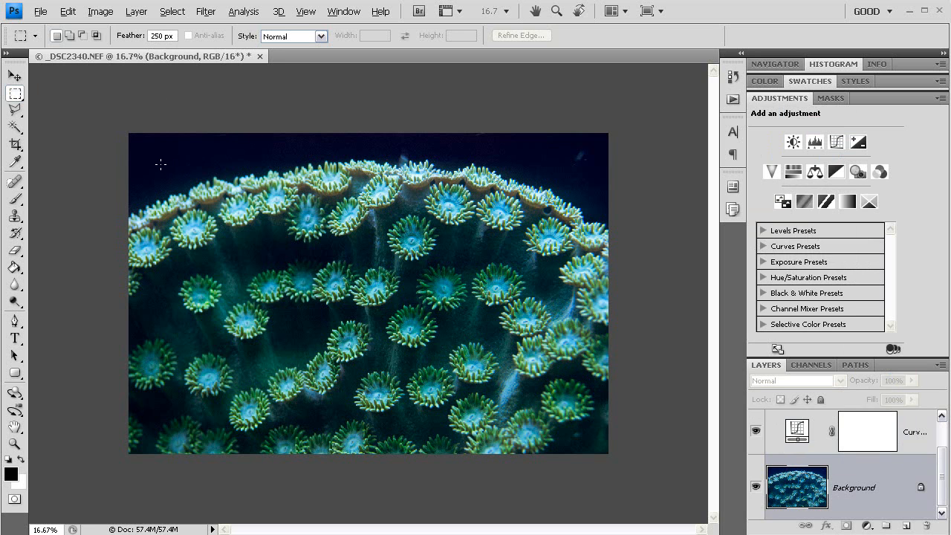
left_click_drag(160, 164, 558, 391)
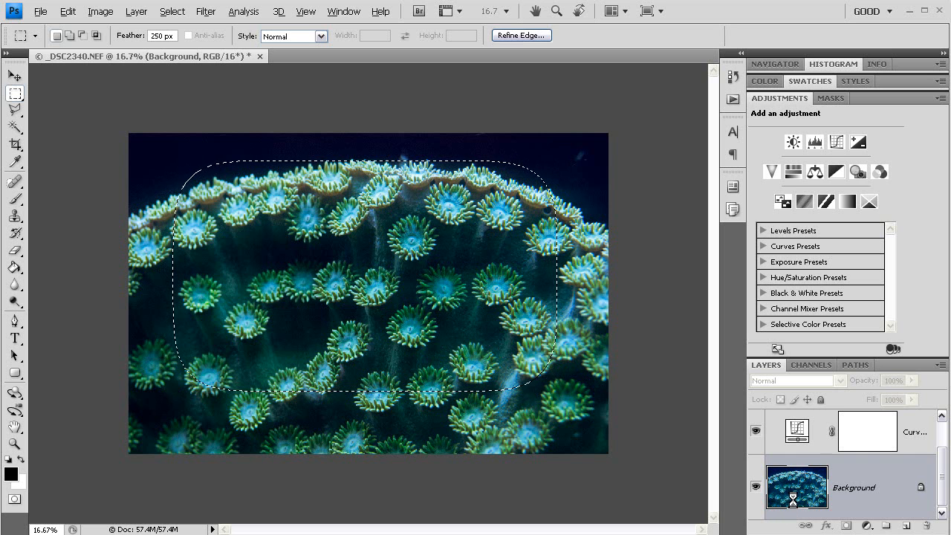
key("ctrl+shift+i")
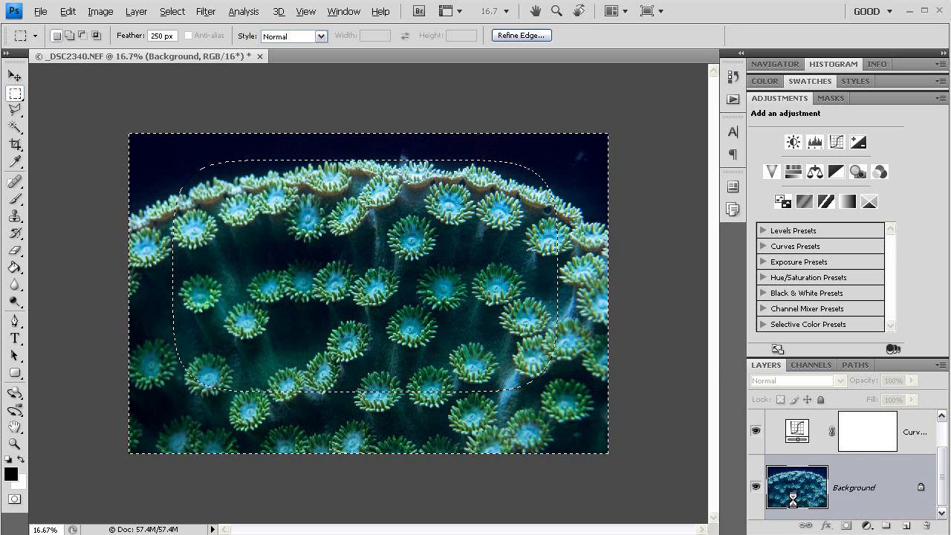
key("ctrl+j")
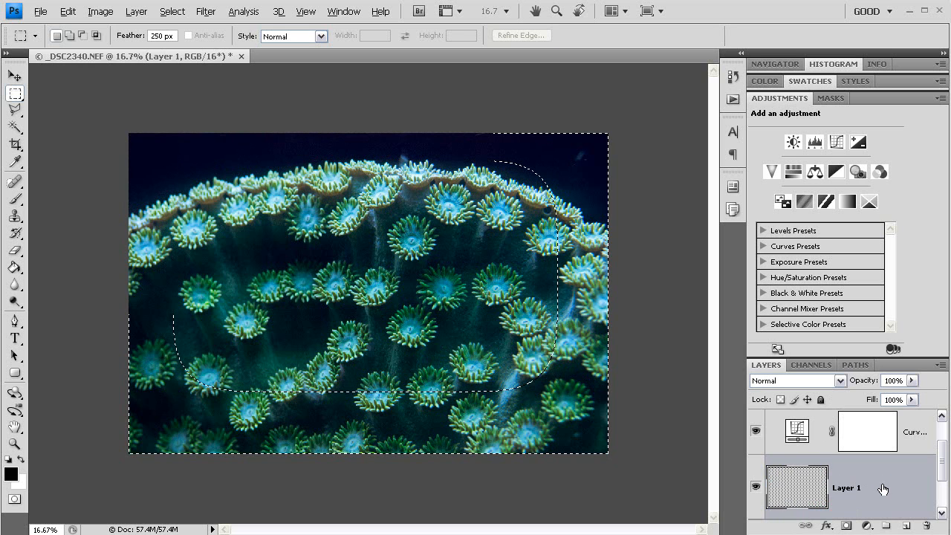
key("ctrl+d")
Darken the photo's edges by setting the copied edge layer to Multiply at 52% opacity.
left_click(840, 380)
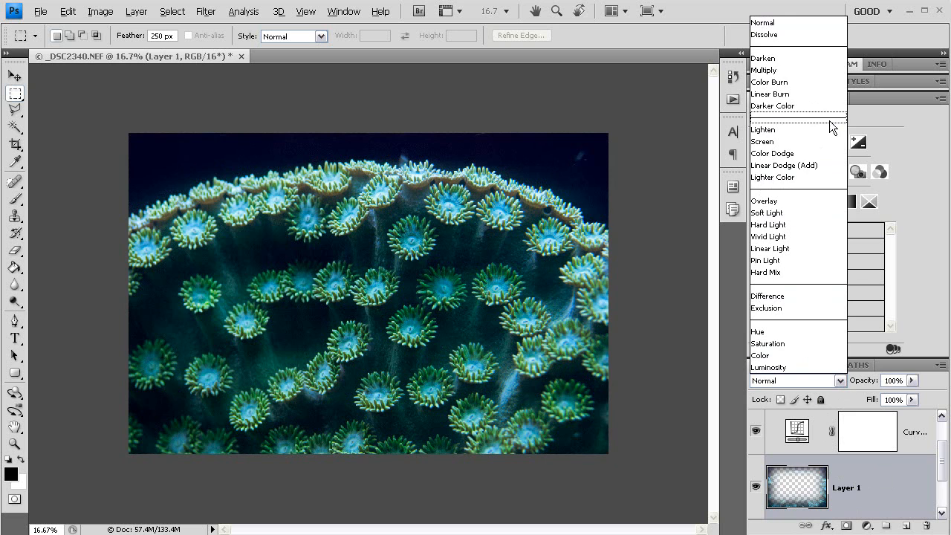
left_click(823, 68)
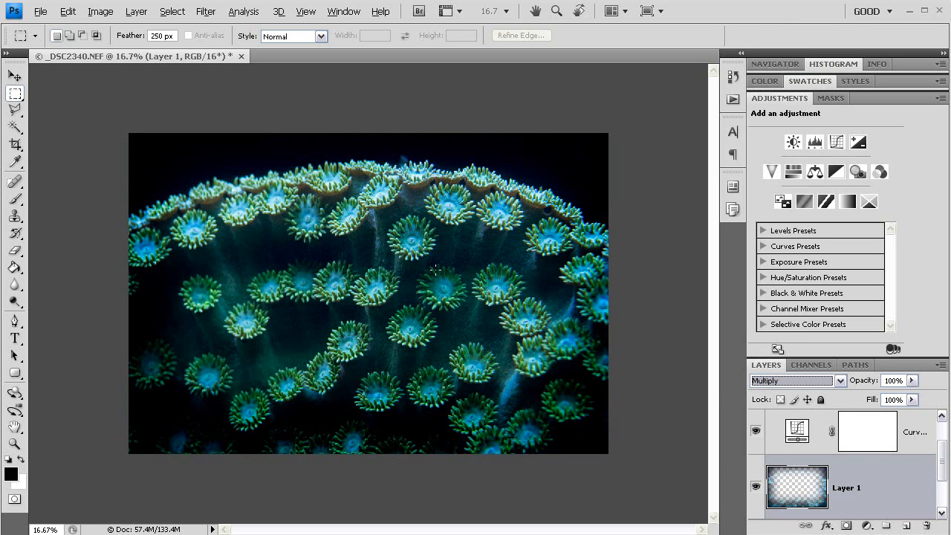
left_click(871, 487)
left_click(912, 379)
left_click_drag(912, 394, 901, 398)
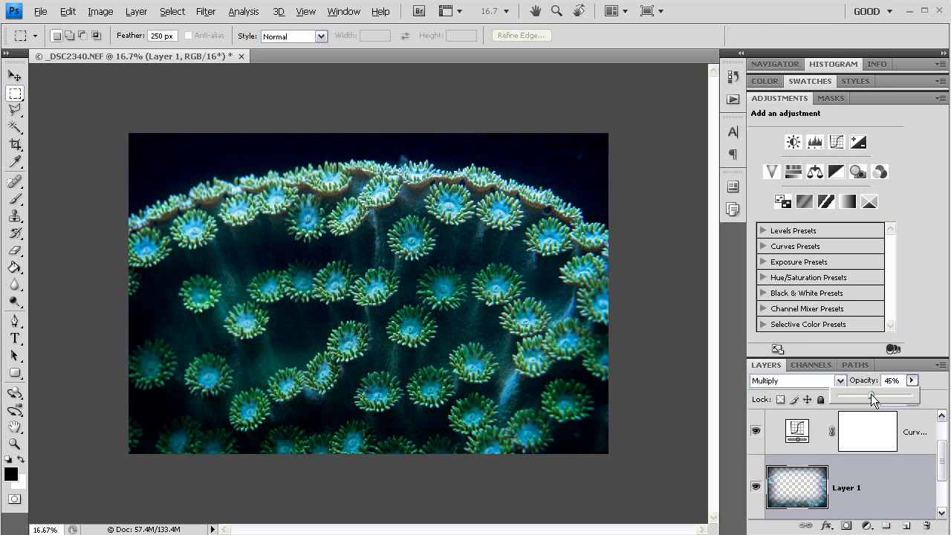
left_click_drag(876, 393, 875, 395)
key("Return")
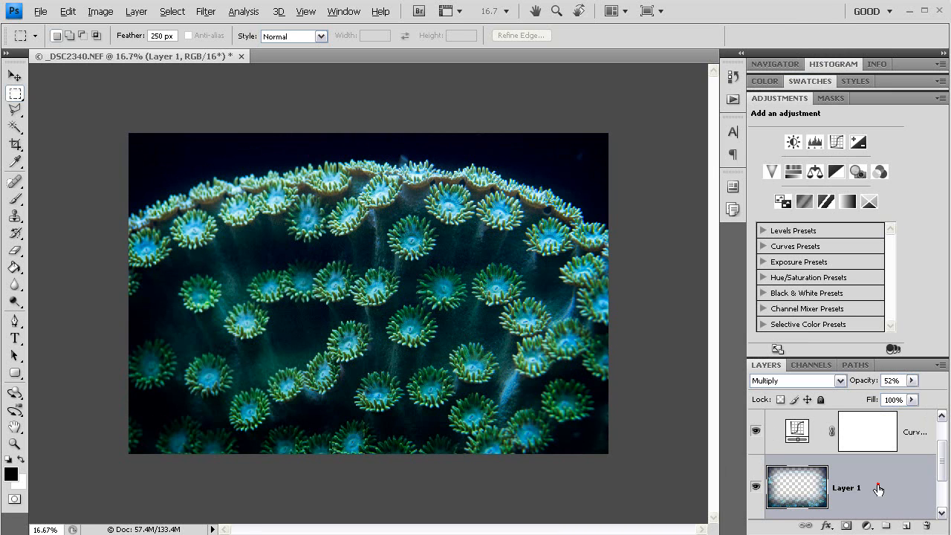
Sharpen the Background layer with Smart Sharpen at 167% amount and 1.8 pixels radius, removing Gaussian Blur.
left_click_drag(945, 475, 942, 505)
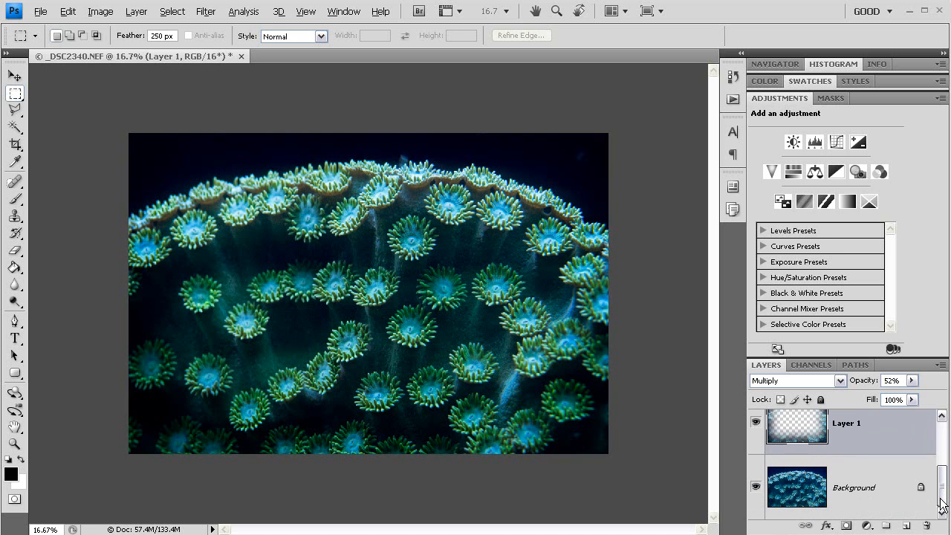
left_click(817, 494)
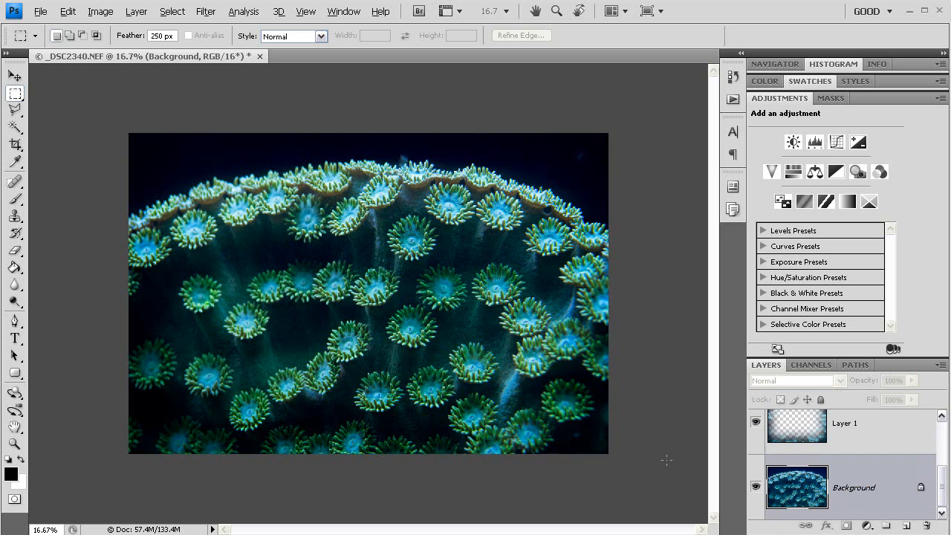
key("ctrl+plus")
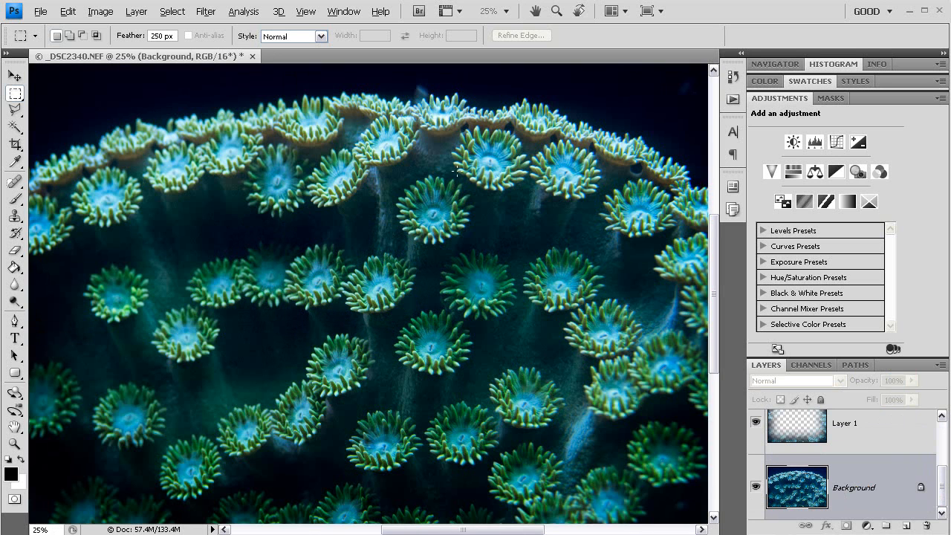
mouse_move(714, 312)
left_mouse_down()
mouse_move(712, 297)
mouse_move(712, 318)
left_mouse_up()
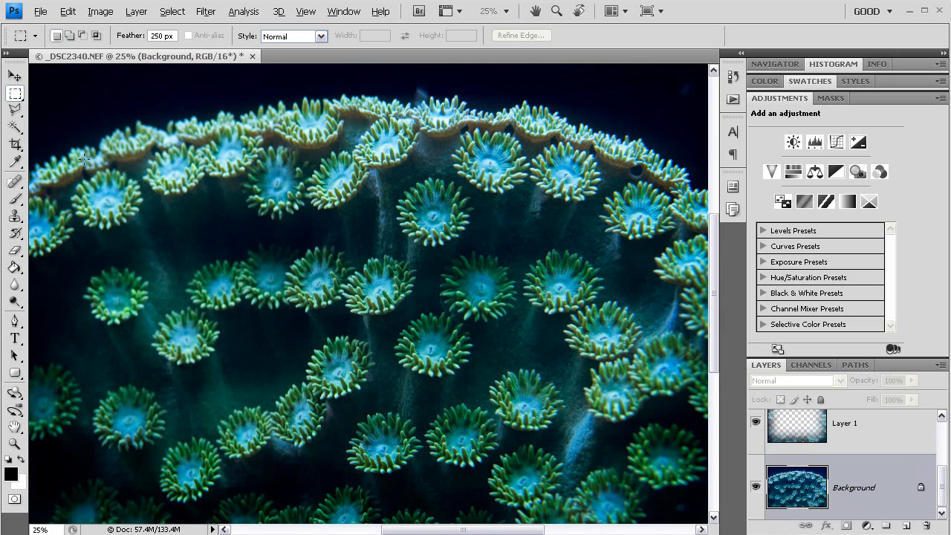
left_click(207, 12)
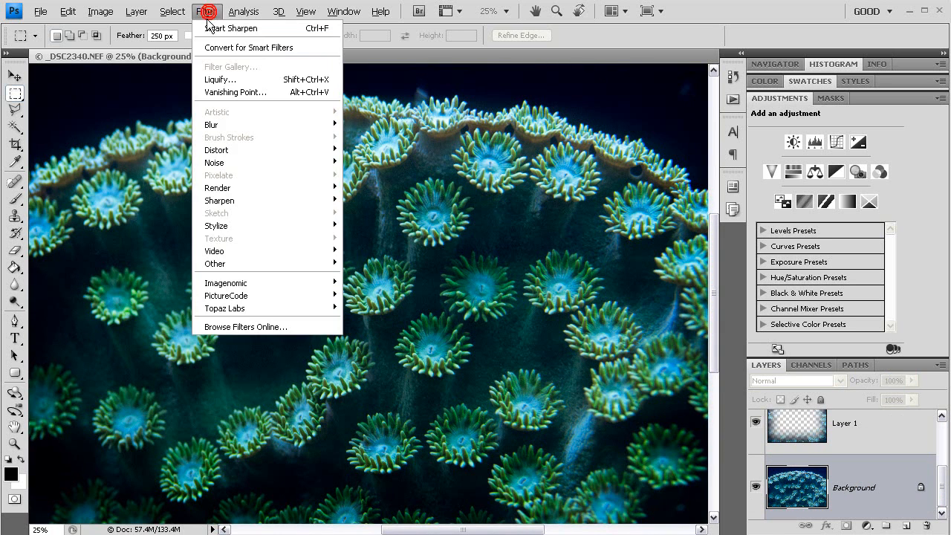
mouse_move(286, 203)
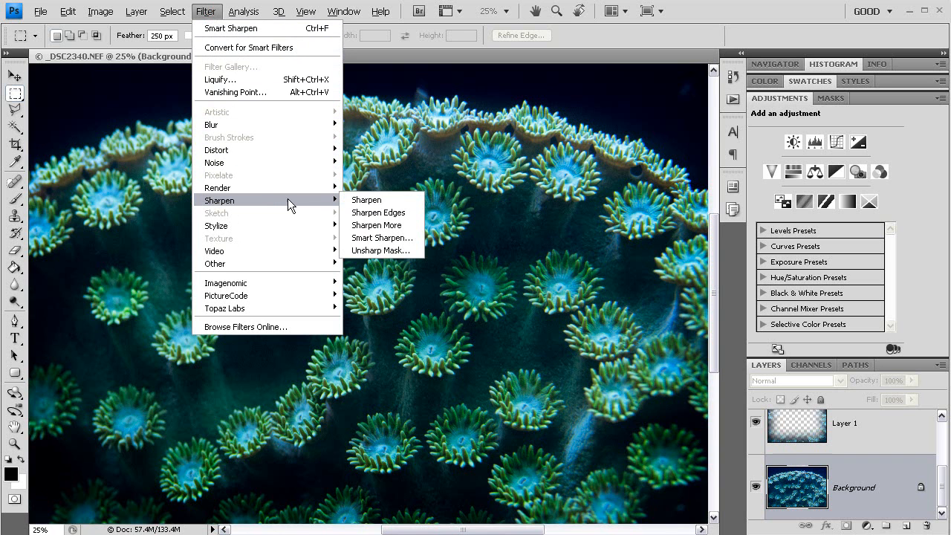
left_click(389, 244)
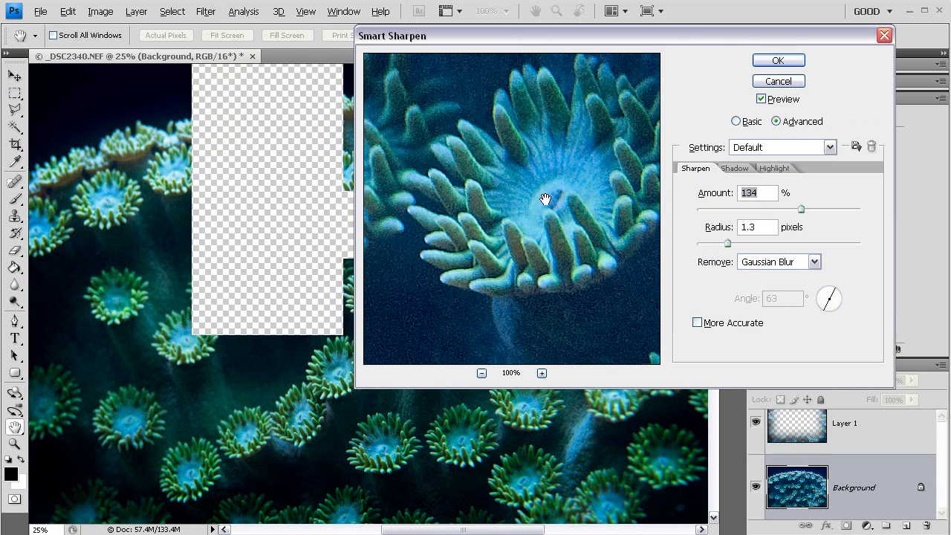
left_click_drag(490, 151, 446, 233)
left_click_drag(558, 191, 532, 199)
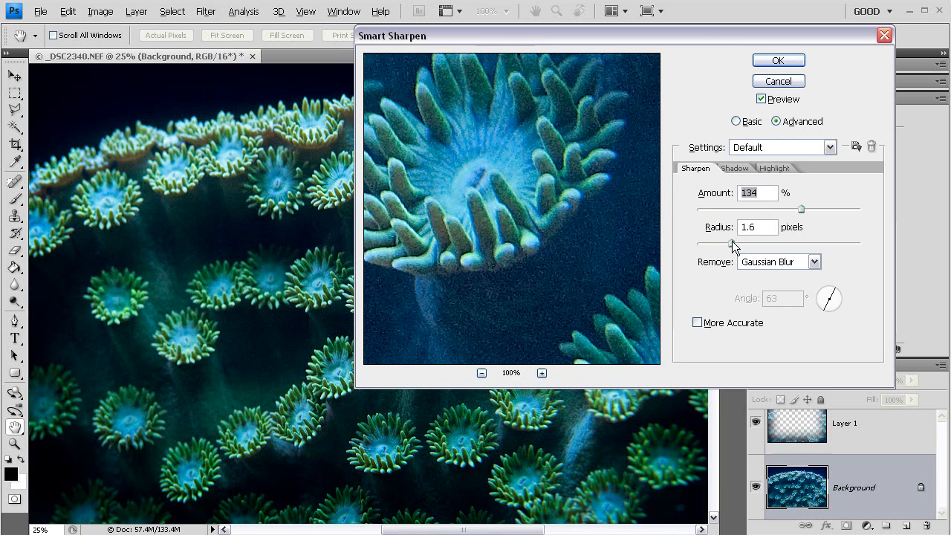
left_click_drag(731, 241, 734, 243)
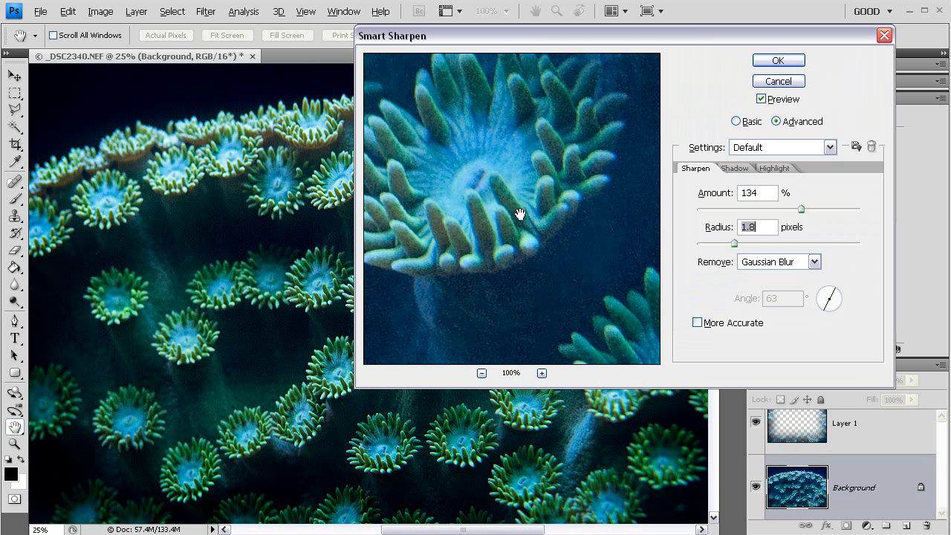
left_click_drag(525, 213, 571, 222)
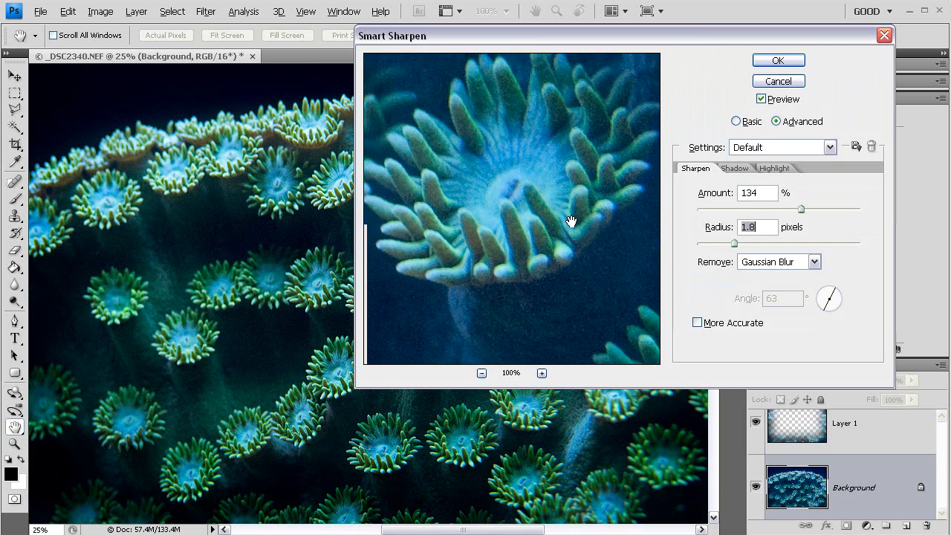
left_click_drag(803, 208, 816, 211)
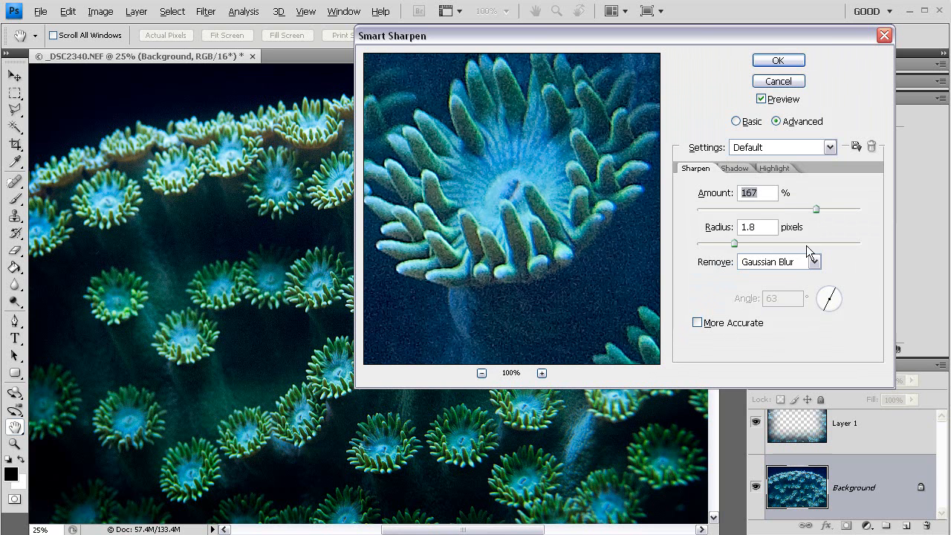
left_click(784, 61)
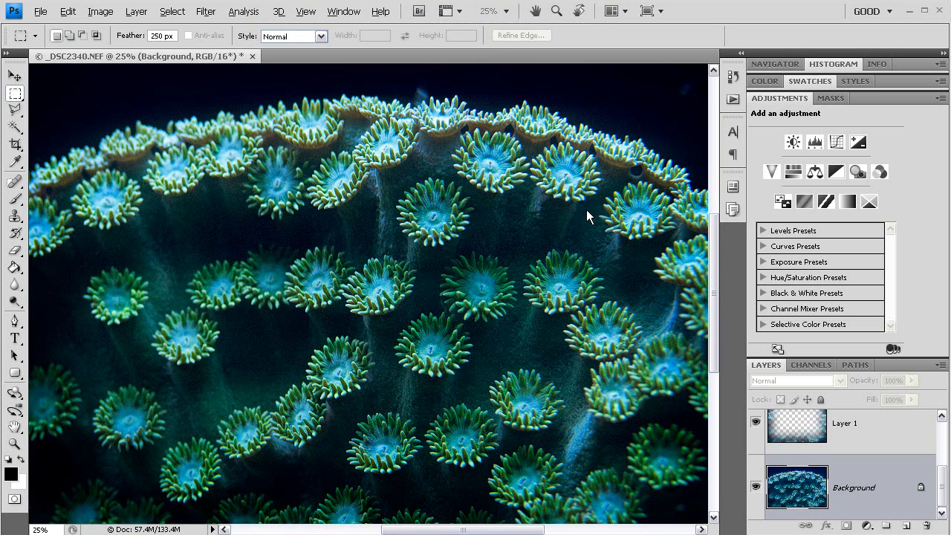
Save a second history snapshot and compare it with the original image and Snapshot 1, returning to Snapshot 2.
left_click(943, 54)
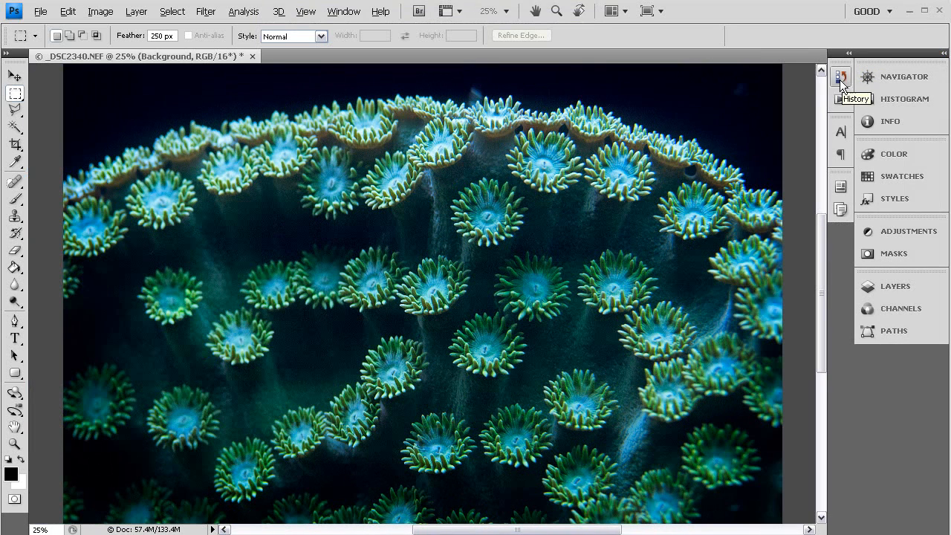
key("ctrl+minus")
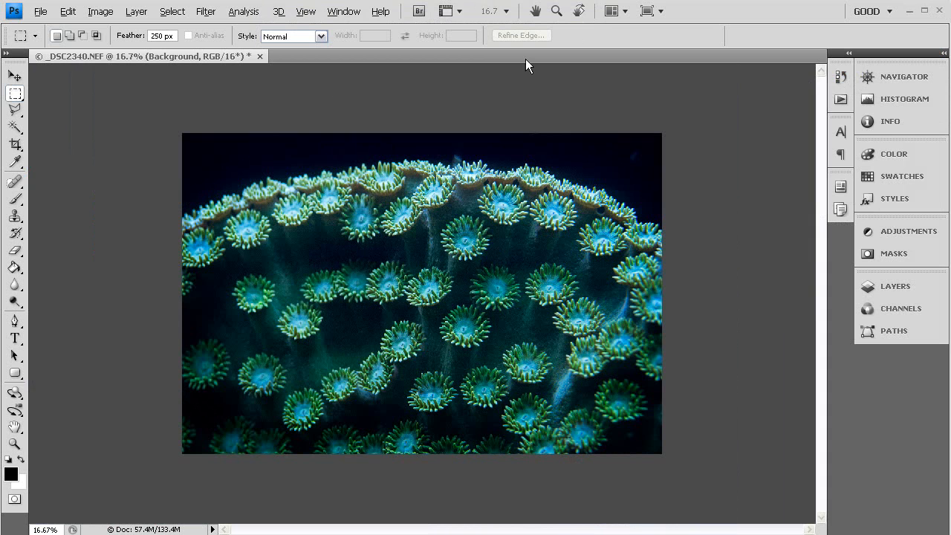
left_click(841, 78)
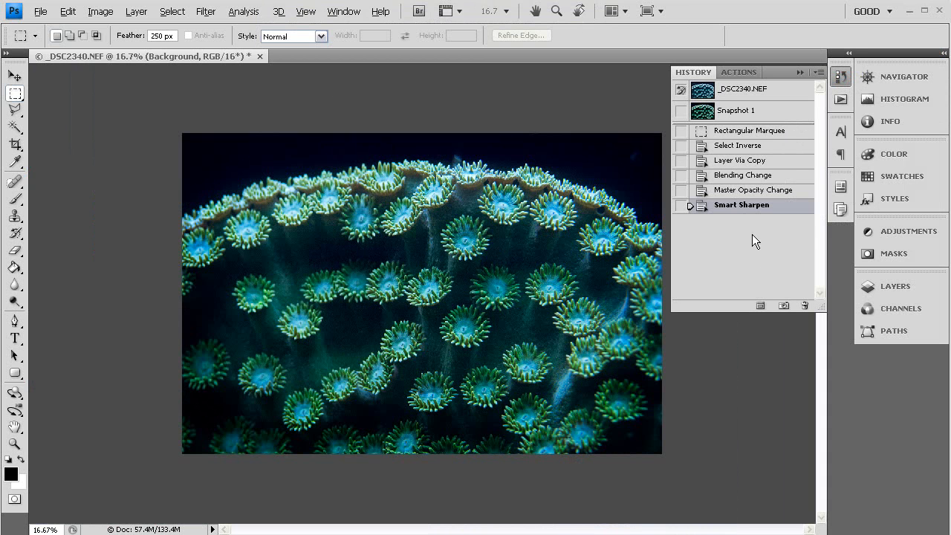
left_click(783, 307)
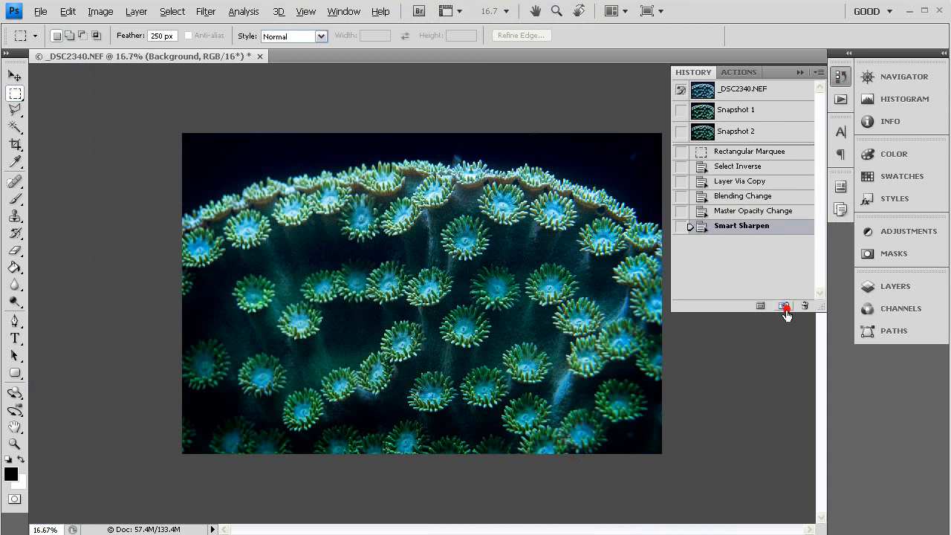
left_click(749, 134)
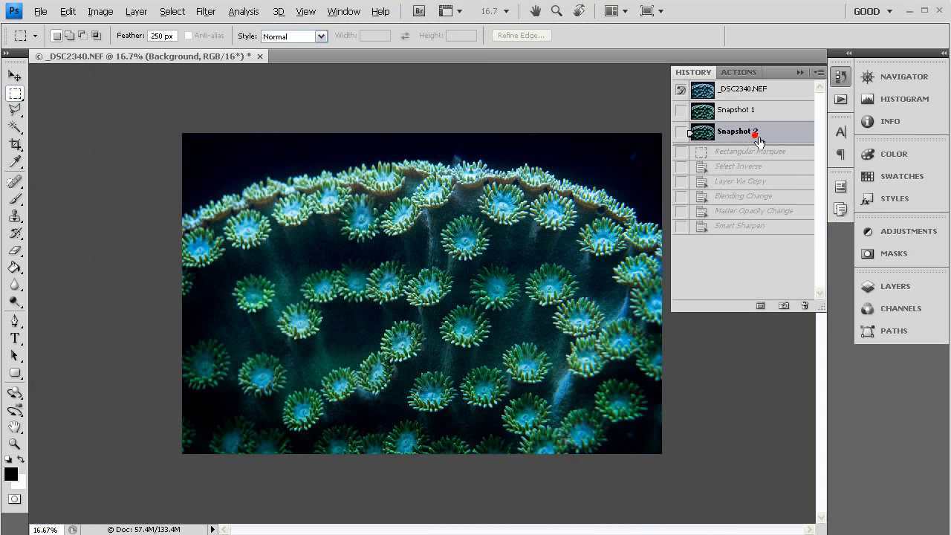
left_click(776, 92)
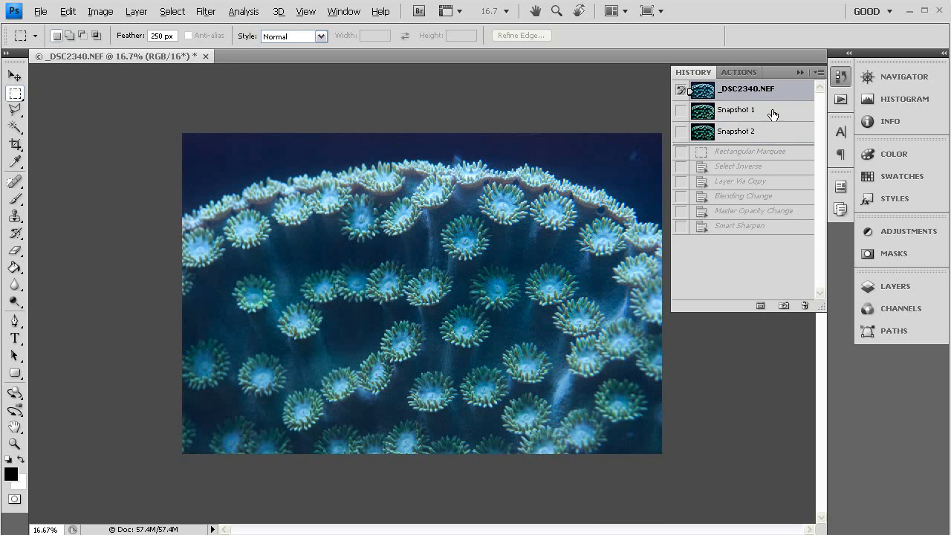
left_click(782, 111)
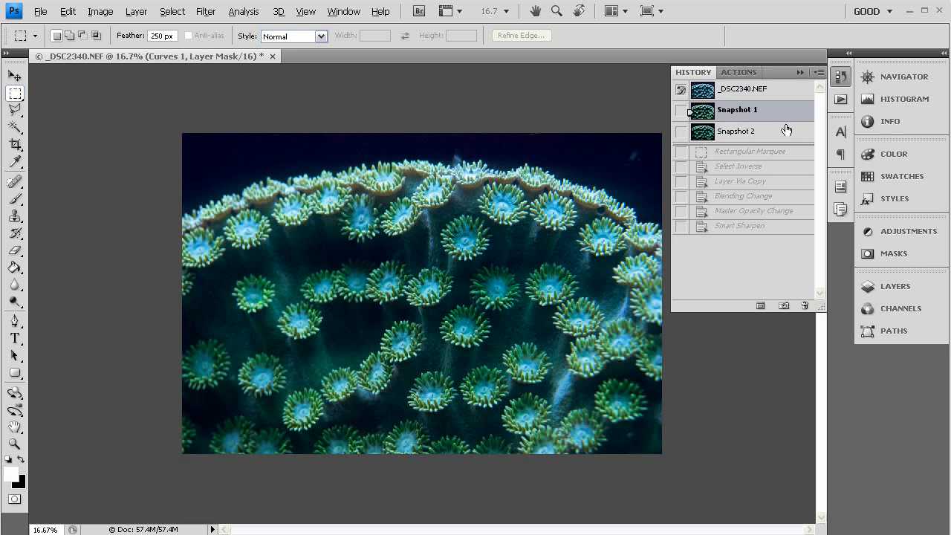
left_click(778, 134)
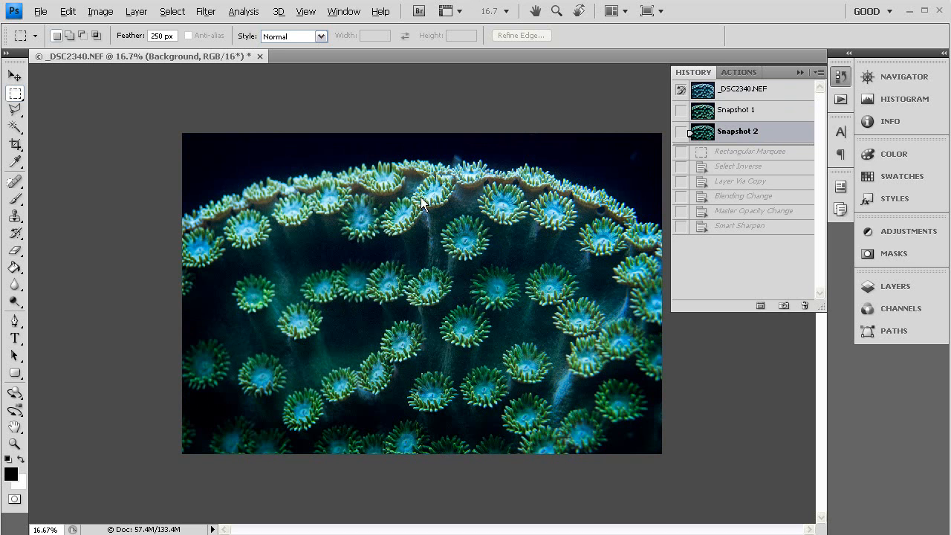
left_click(800, 72)
Select the lower Curves layer and toggle its visibility off and back on to check its effect.
left_click(944, 52)
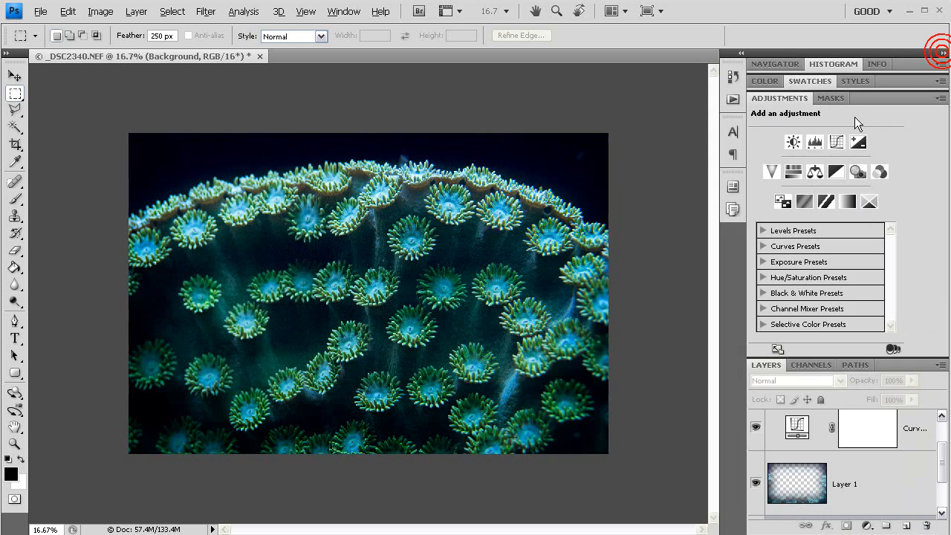
left_click_drag(943, 479, 943, 457)
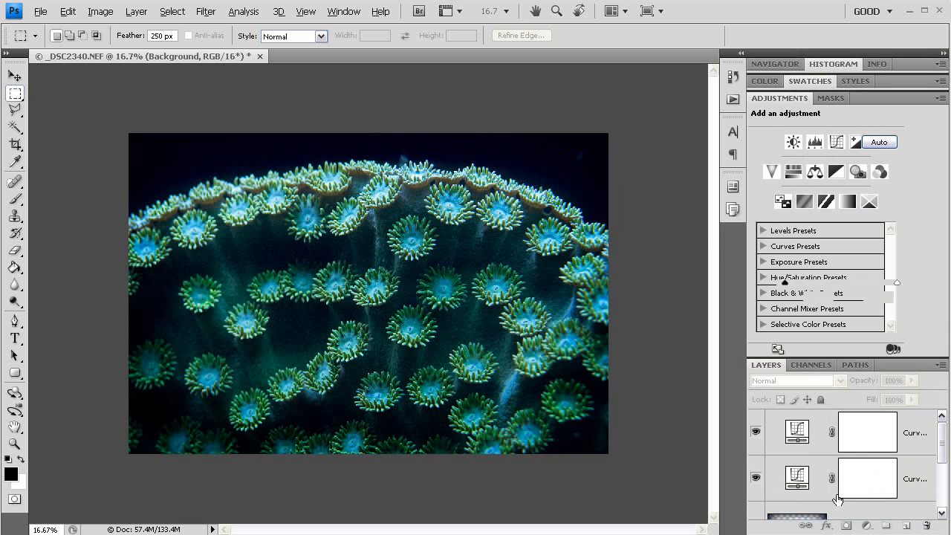
left_click(796, 485)
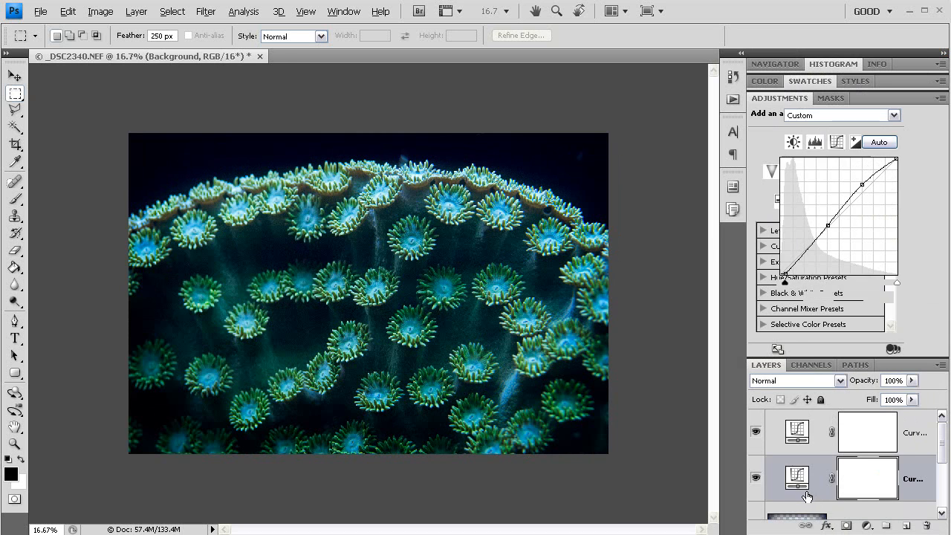
left_click(756, 481)
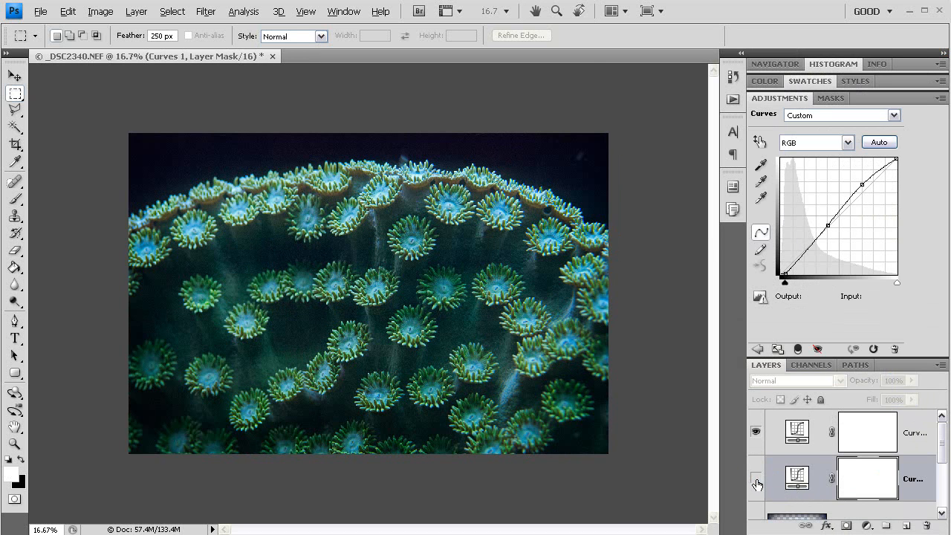
left_click(757, 482)
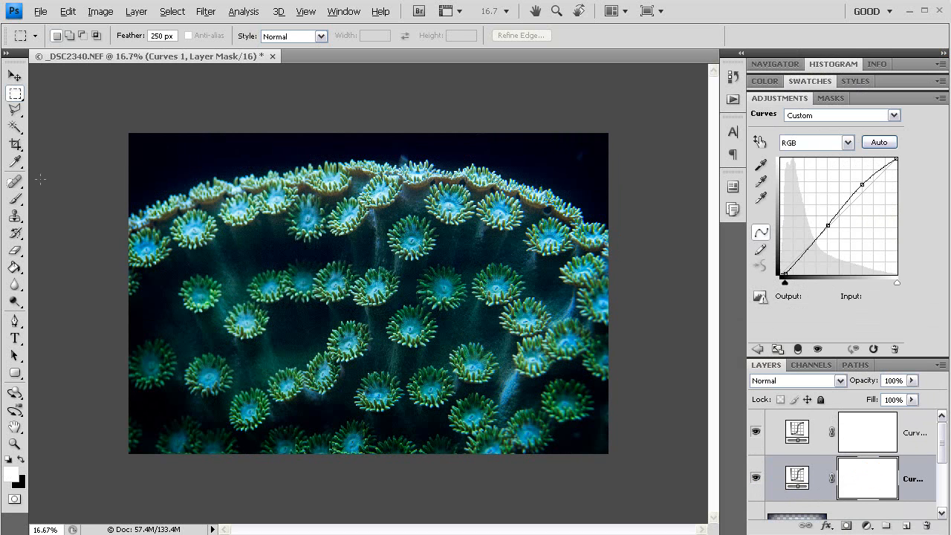
Set up the Brush tool at size 250 with black as the foreground colour and 75% opacity.
left_click(15, 198)
key("bracketleft")
key("bracketleft")
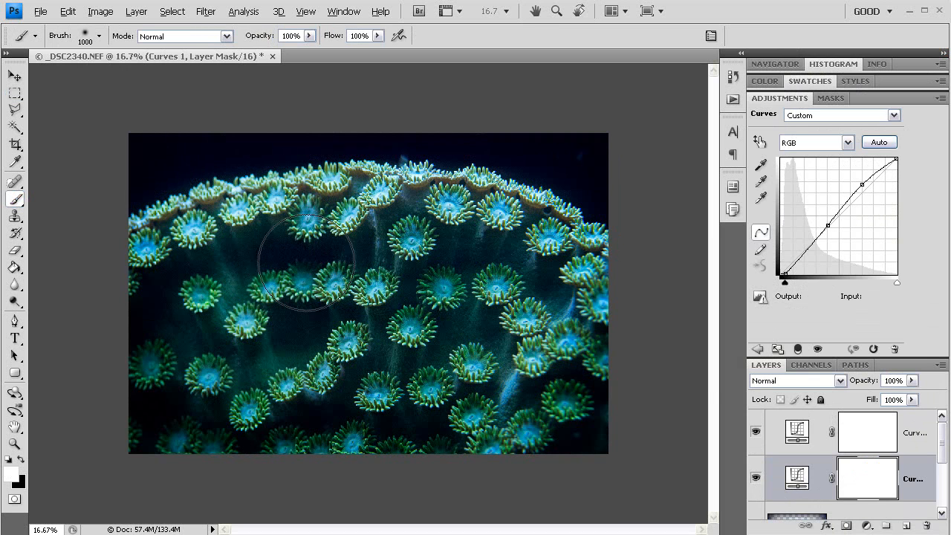
key("bracketleft")
key("bracketleft")
key("bracketleft")
key("bracketleft")
key("bracketleft")
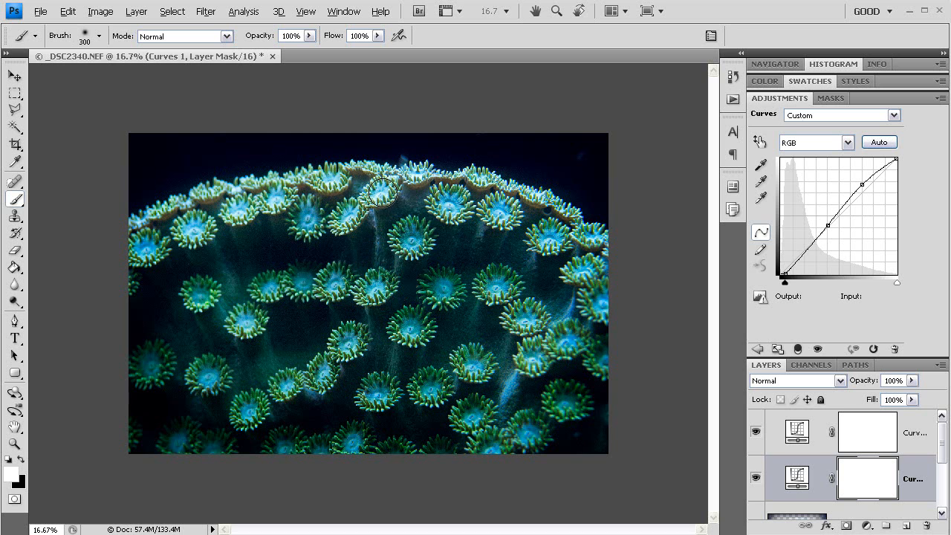
key("bracketleft")
left_click(25, 459)
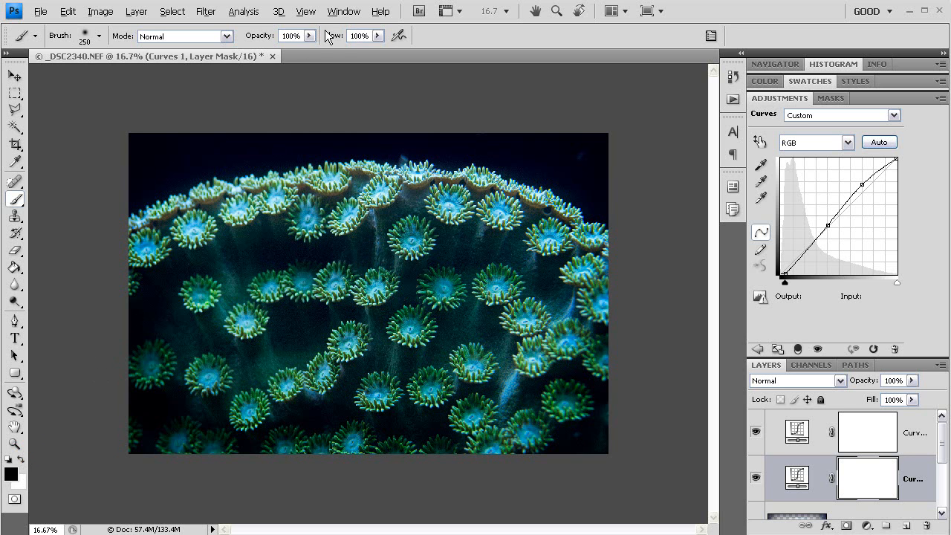
left_click_drag(309, 36, 287, 52)
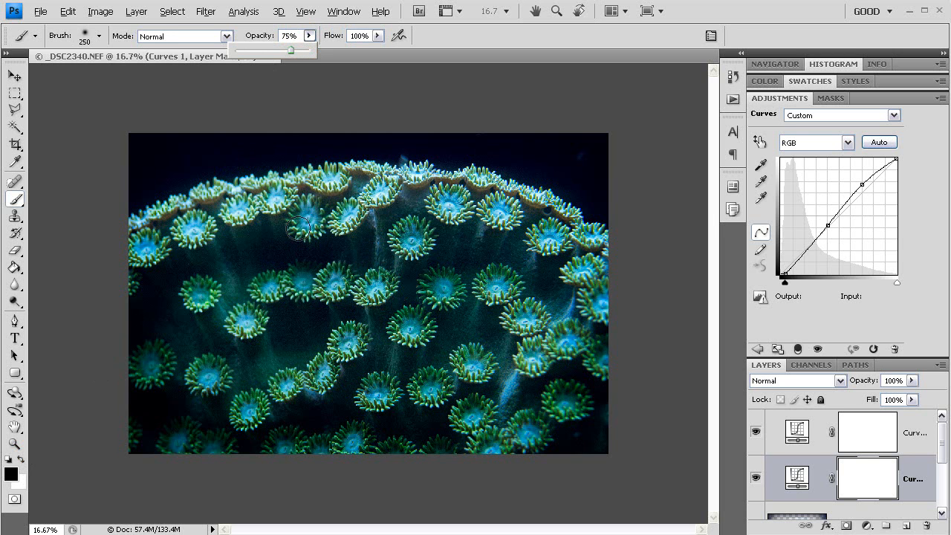
Paint black on the lower Curves layer's mask over the bright centres of three polyps just below the coral's upper ridge.
scroll(311, 260, "up", 2)
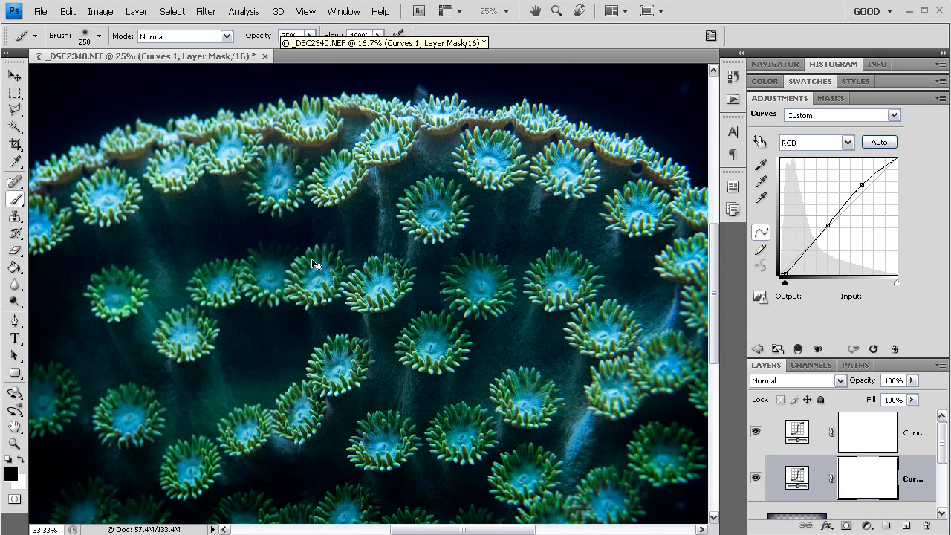
scroll(311, 260, "up", 1)
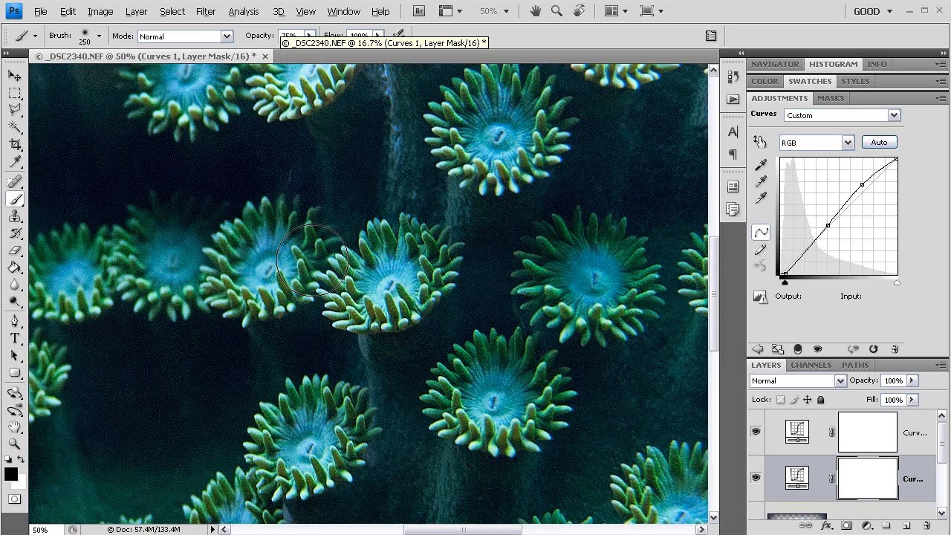
left_click_drag(716, 327, 712, 260)
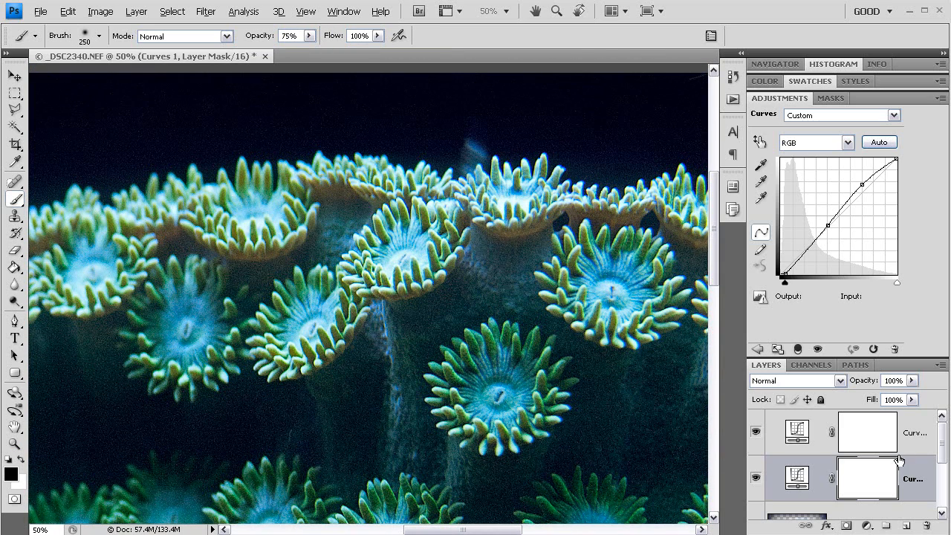
left_click(866, 483)
left_click_drag(405, 256, 409, 268)
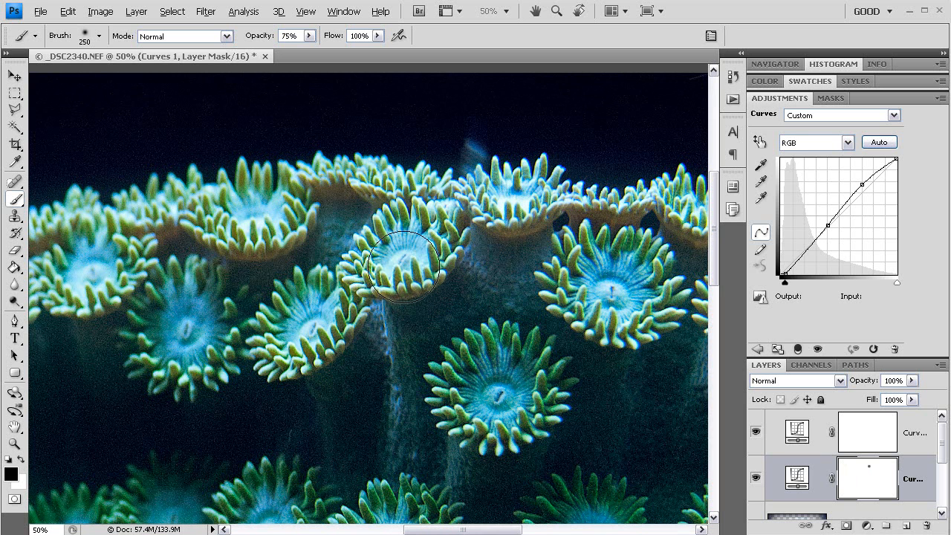
left_click_drag(242, 225, 257, 222)
left_click_drag(312, 343, 308, 355)
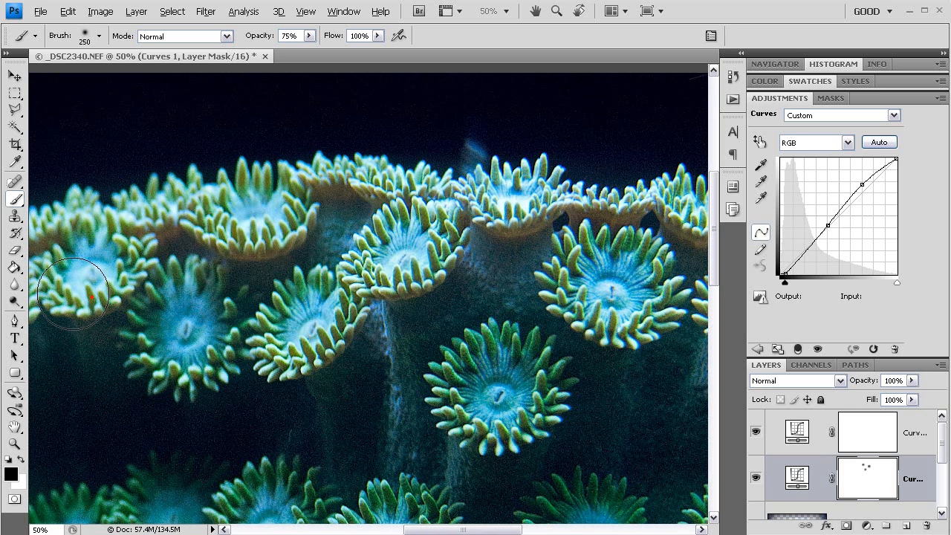
Mask back the lower Curves brightening on the polyps along the middle and right of the coral's top ridge.
mouse_move(505, 209)
left_mouse_down()
mouse_move(529, 199)
mouse_move(513, 201)
mouse_move(511, 212)
left_mouse_up()
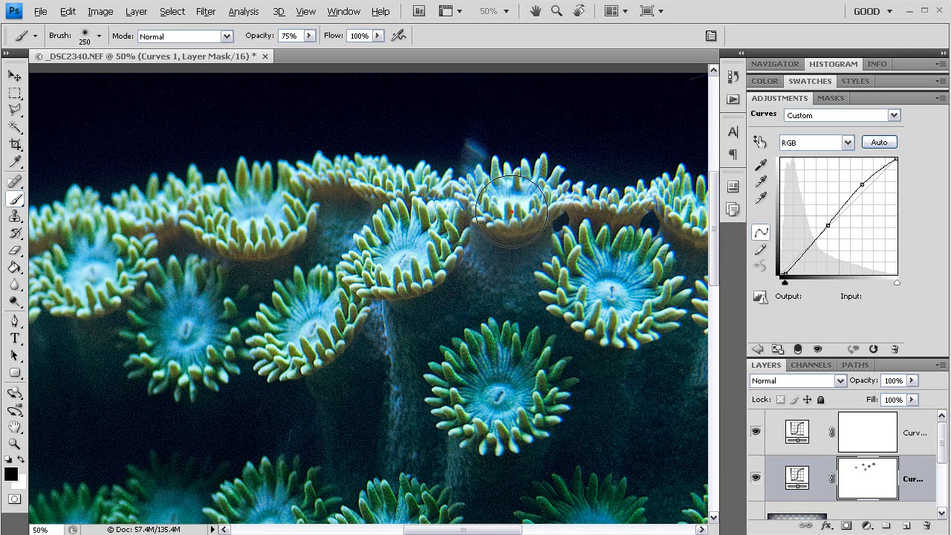
left_click_drag(686, 211, 639, 202)
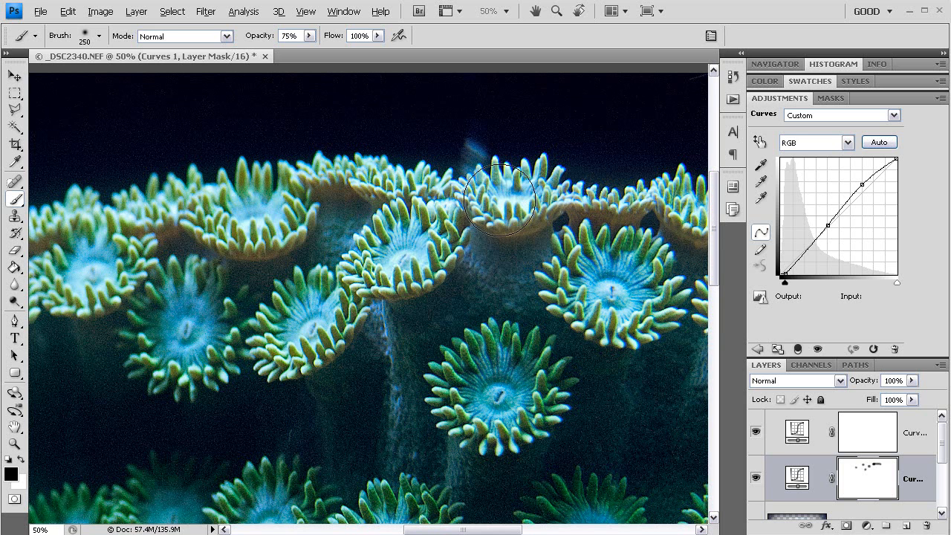
left_click(486, 199)
left_click_drag(485, 200, 530, 215)
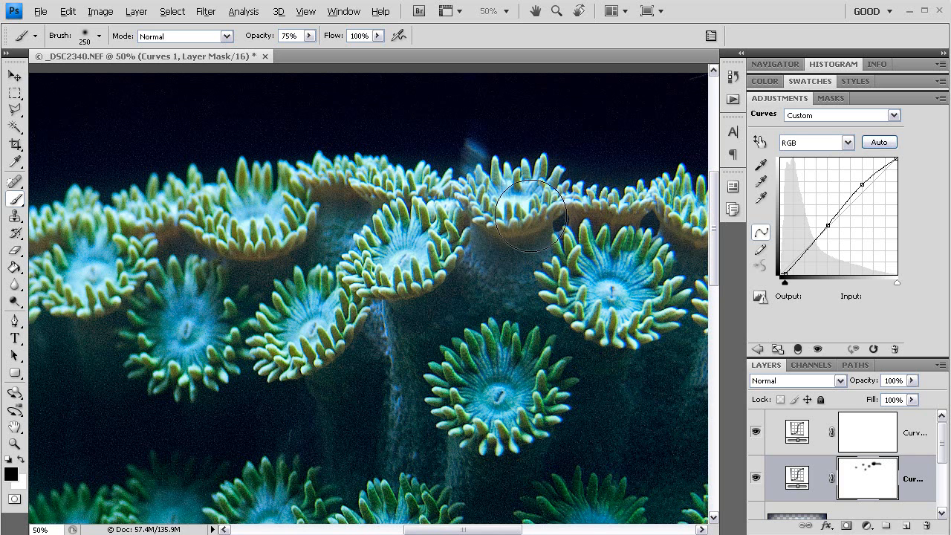
left_click_drag(429, 185, 286, 182)
mouse_move(511, 200)
left_mouse_down()
mouse_move(521, 195)
mouse_move(497, 200)
left_mouse_up()
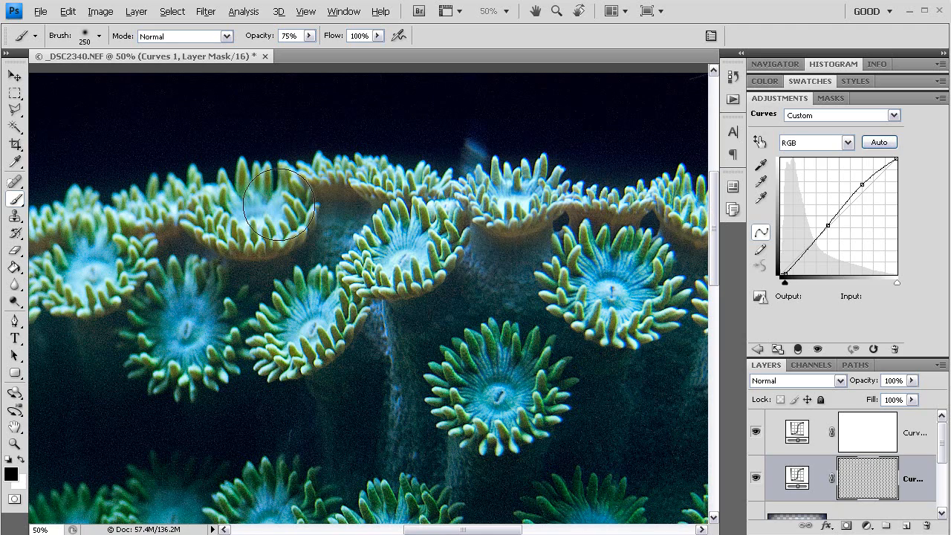
Paint black on the lower Curves mask over the bright polyps on the upper-left part of the coral.
left_click_drag(493, 529, 441, 530)
left_click(294, 315)
left_click_drag(295, 315, 284, 313)
left_click_drag(393, 286, 358, 301)
left_click_drag(287, 253, 245, 276)
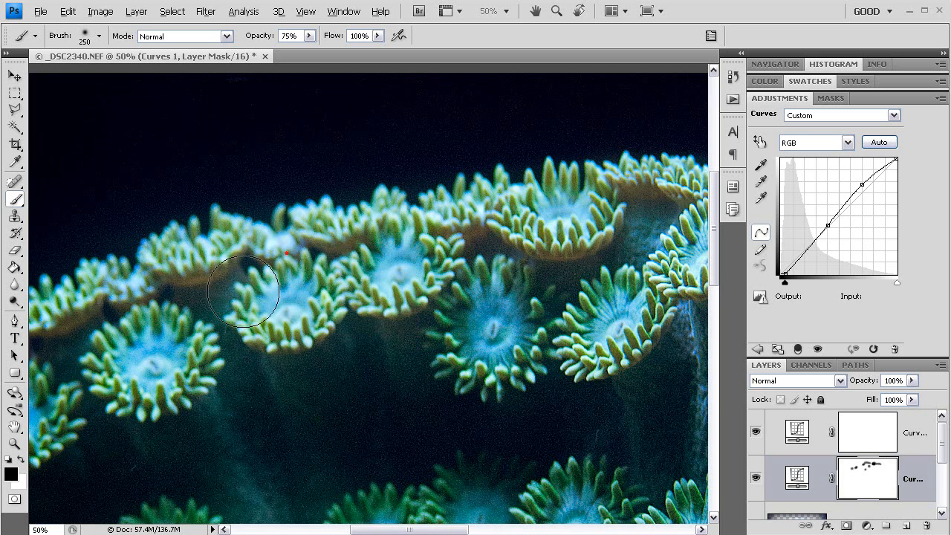
Mask back the lower Curves brightening on the polyps at the coral's far-left edge and the ones beside them.
left_click_drag(383, 531, 349, 531)
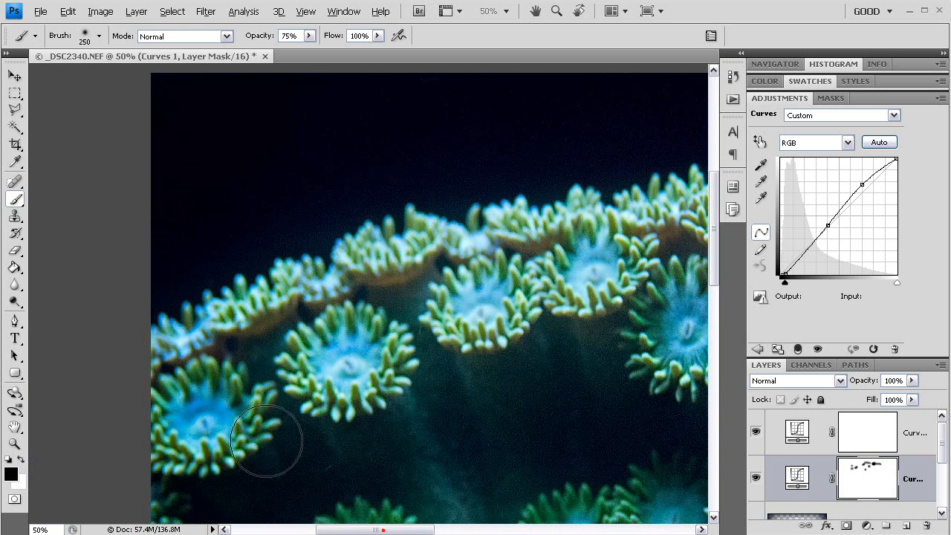
mouse_move(344, 394)
left_mouse_down()
mouse_move(372, 382)
mouse_move(345, 350)
left_mouse_up()
left_click(202, 325)
left_click(499, 324)
left_click(567, 287)
Paint black on the lower Curves mask over the bright polyps along the coral's right edge.
key("ctrl+minus")
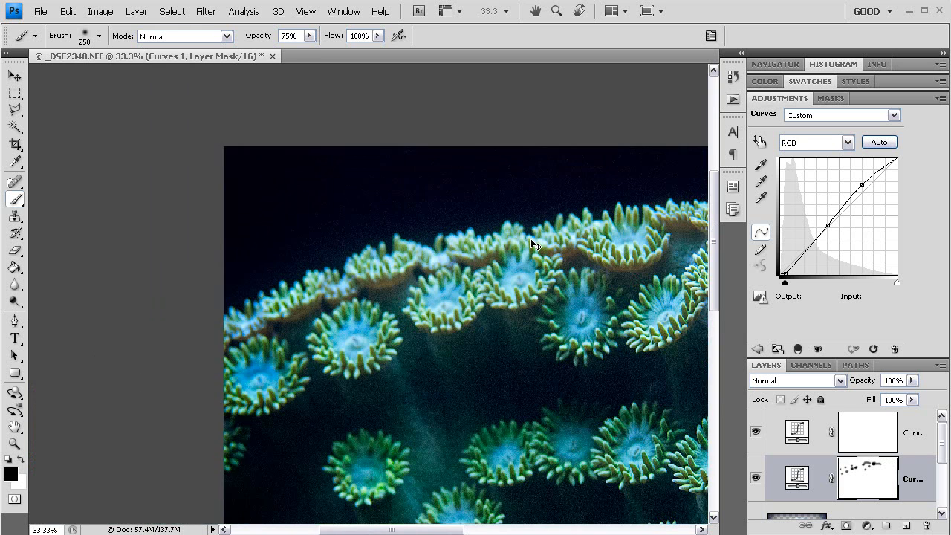
key("ctrl+minus")
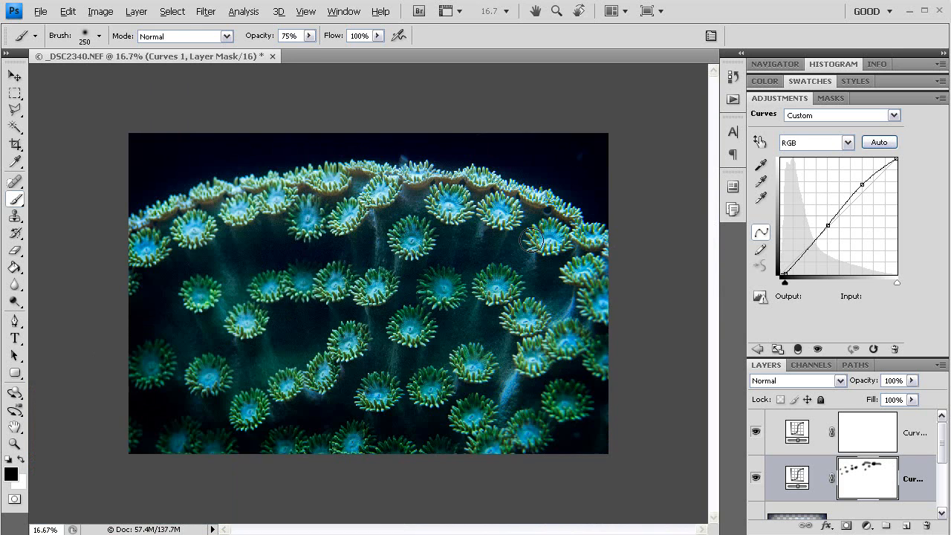
key("ctrl+plus")
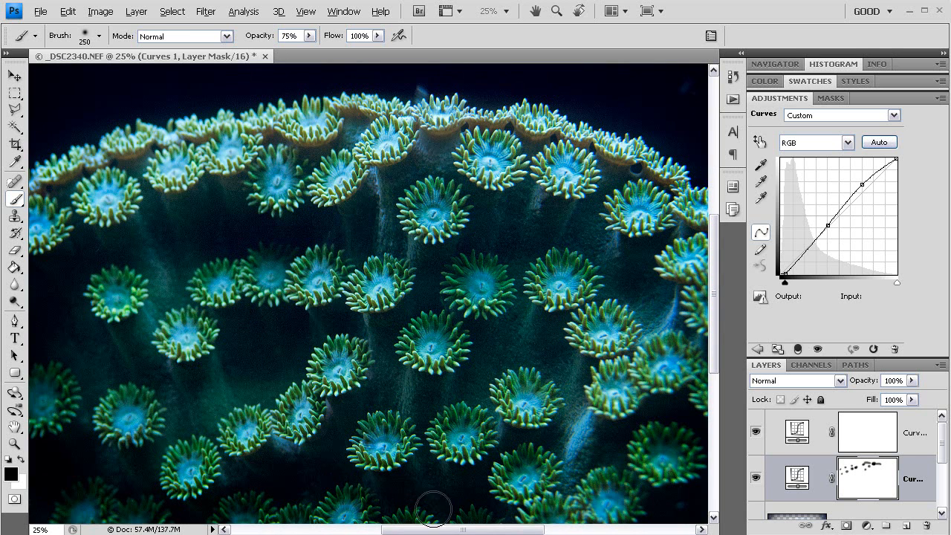
left_click_drag(452, 530, 488, 530)
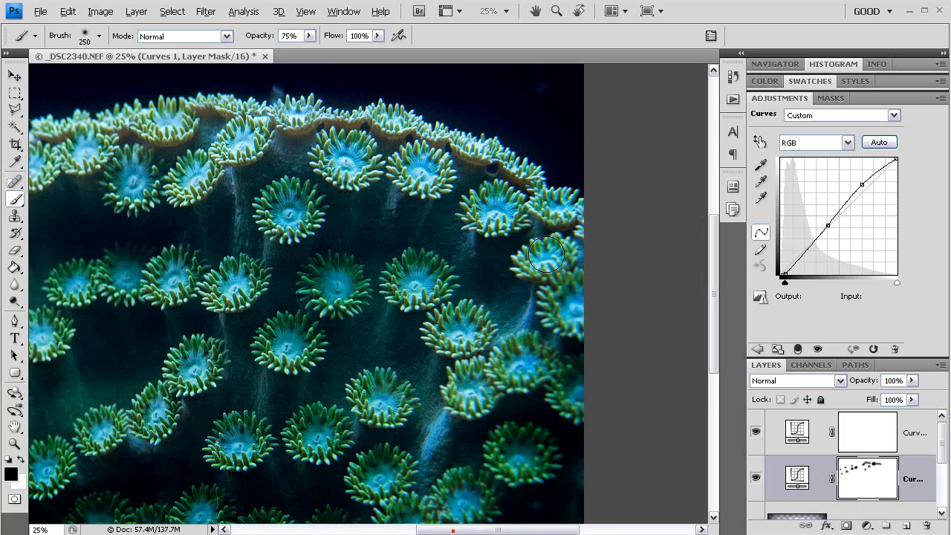